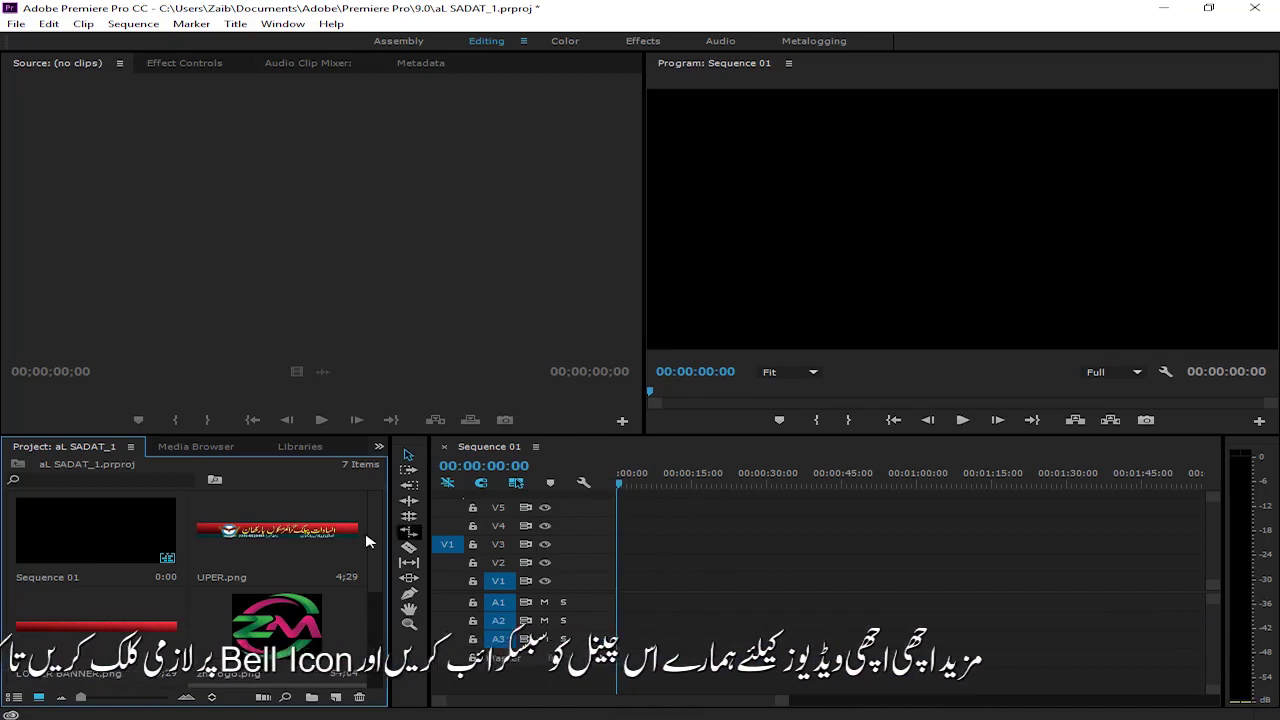
- Place UPER.png on track V4 and lengthen it to about 35 seconds
left_click_drag(272, 531, 630, 532)
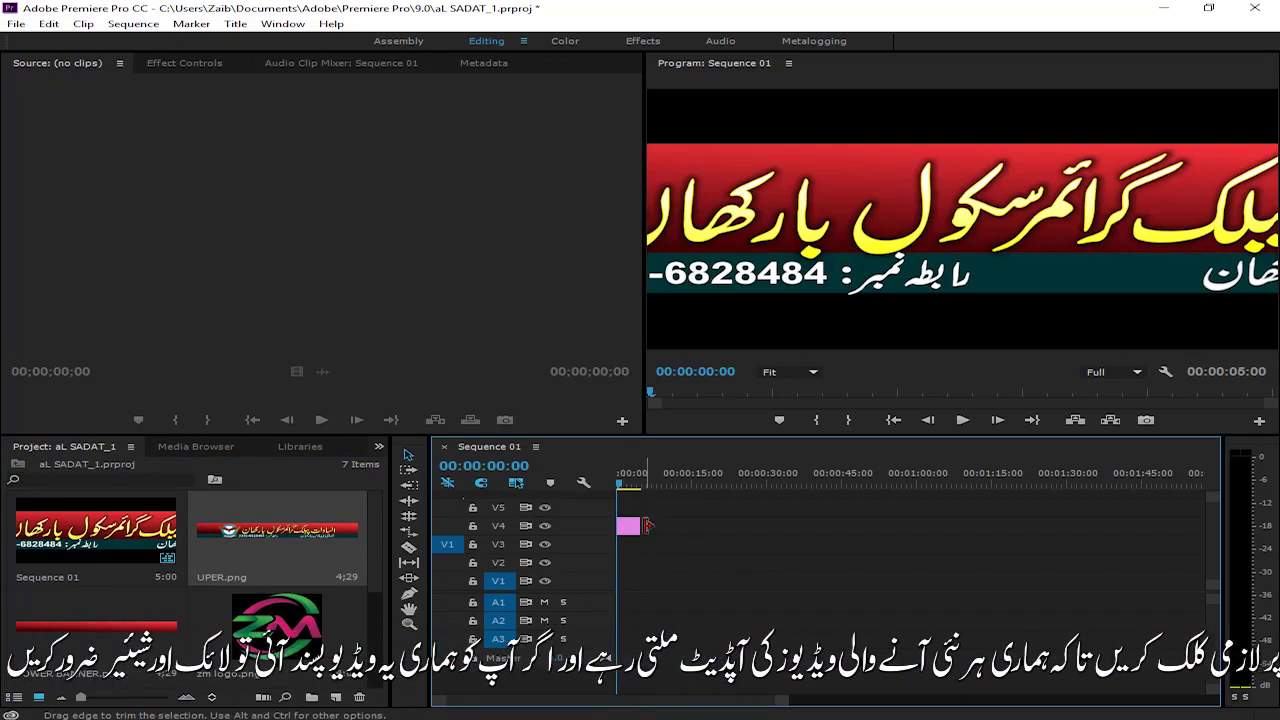
left_click_drag(638, 527, 793, 527)
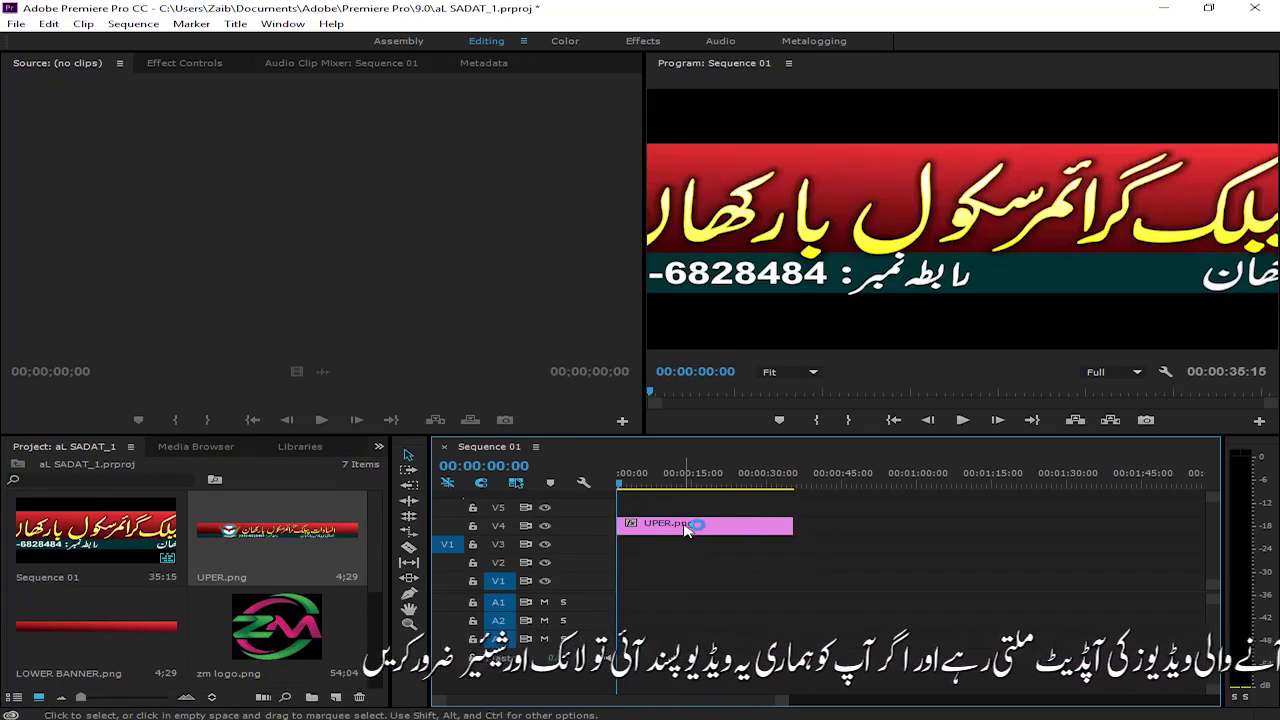
left_click(184, 62)
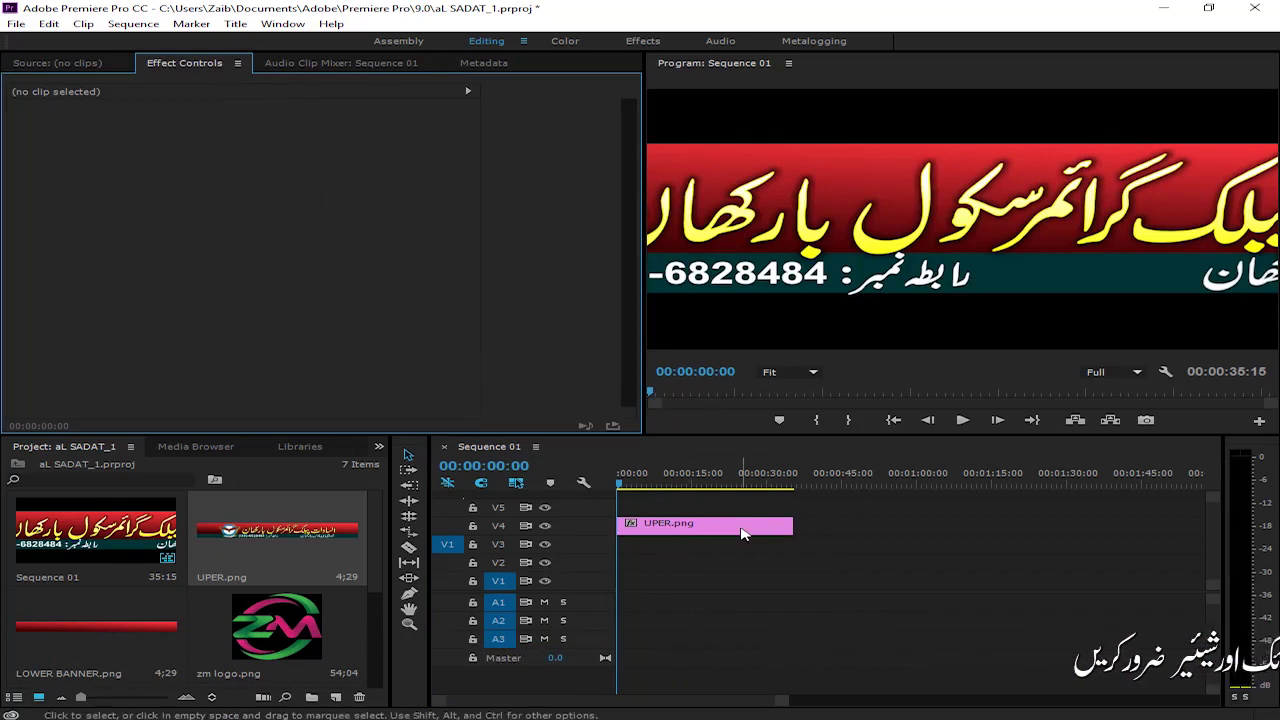
- Add banner Art zaib.jpg from the Project panel onto track V1
left_click(372, 552)
scroll(372, 552, "down", 2)
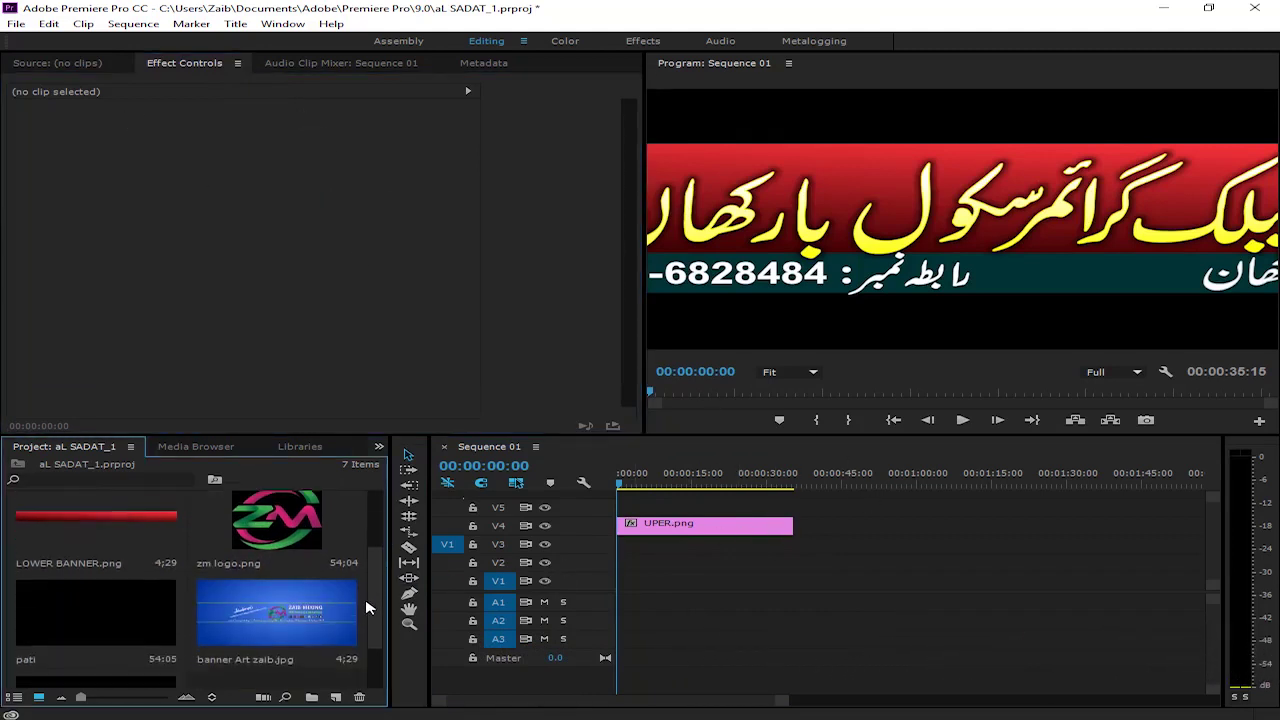
left_click_drag(286, 603, 822, 572)
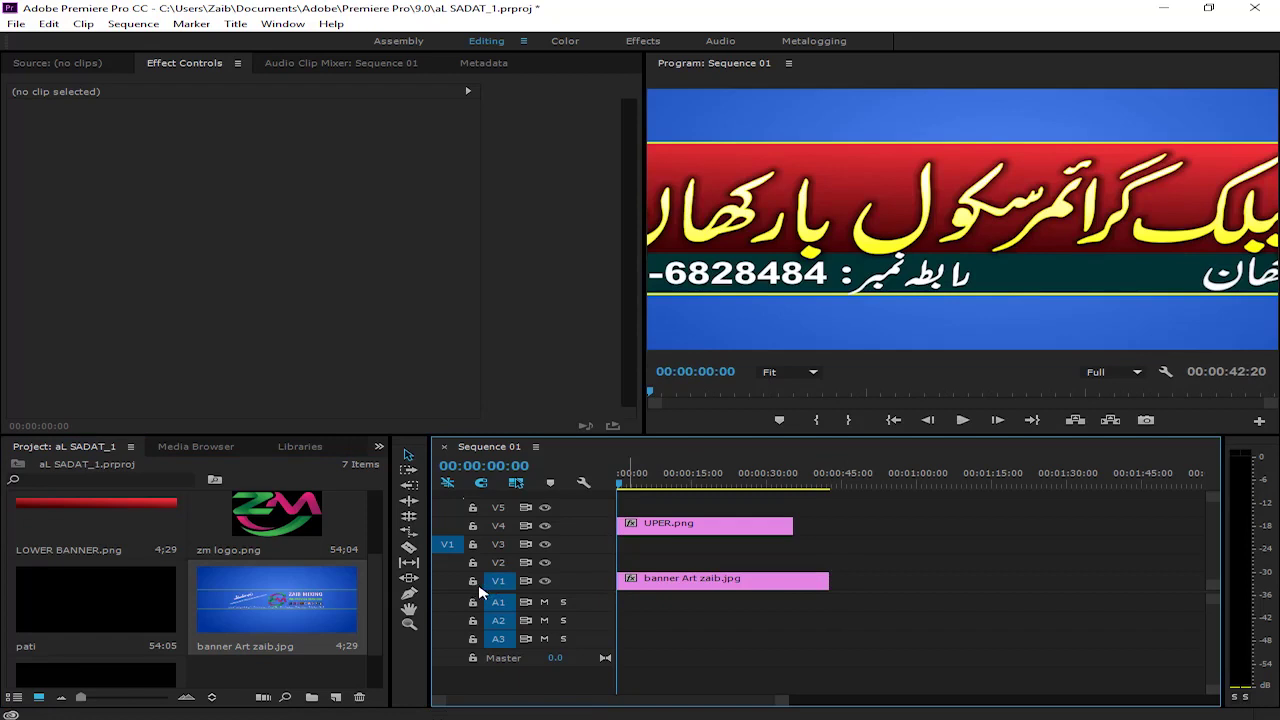
- Scale banner Art zaib.jpg to frame size with V4 hidden, then show V4 and select UPER.png
right_click(692, 588)
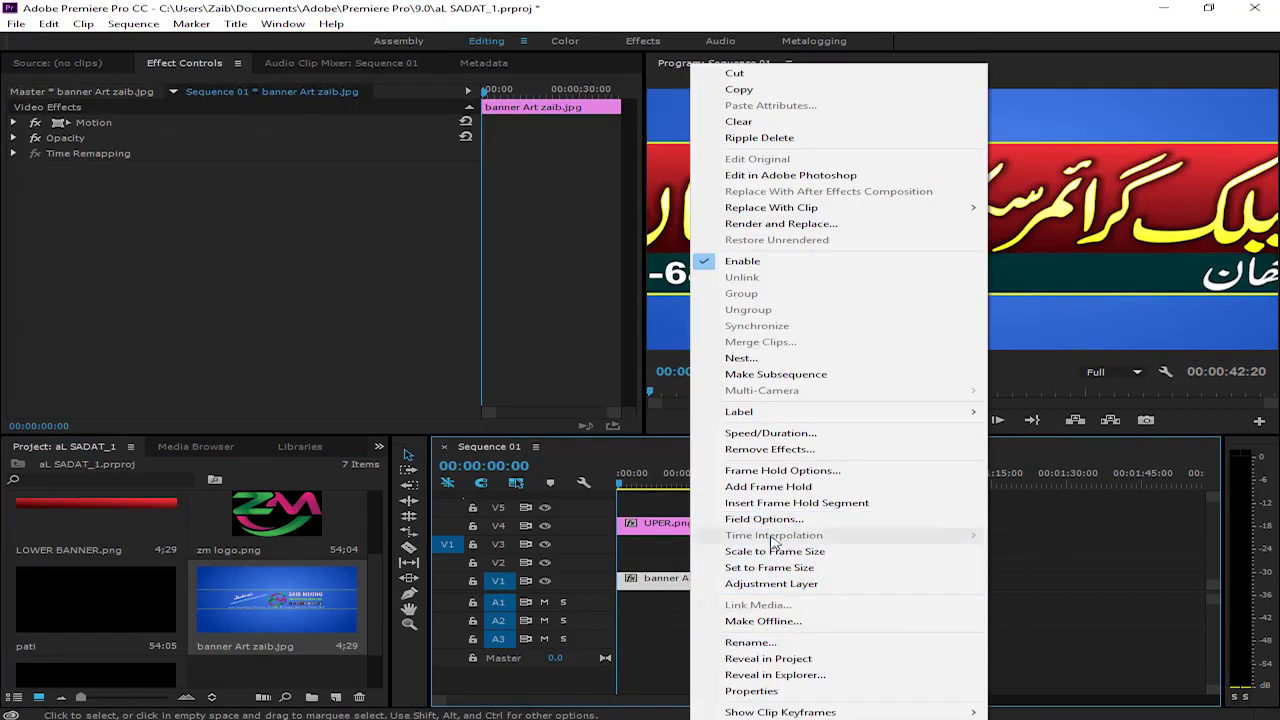
left_click(797, 553)
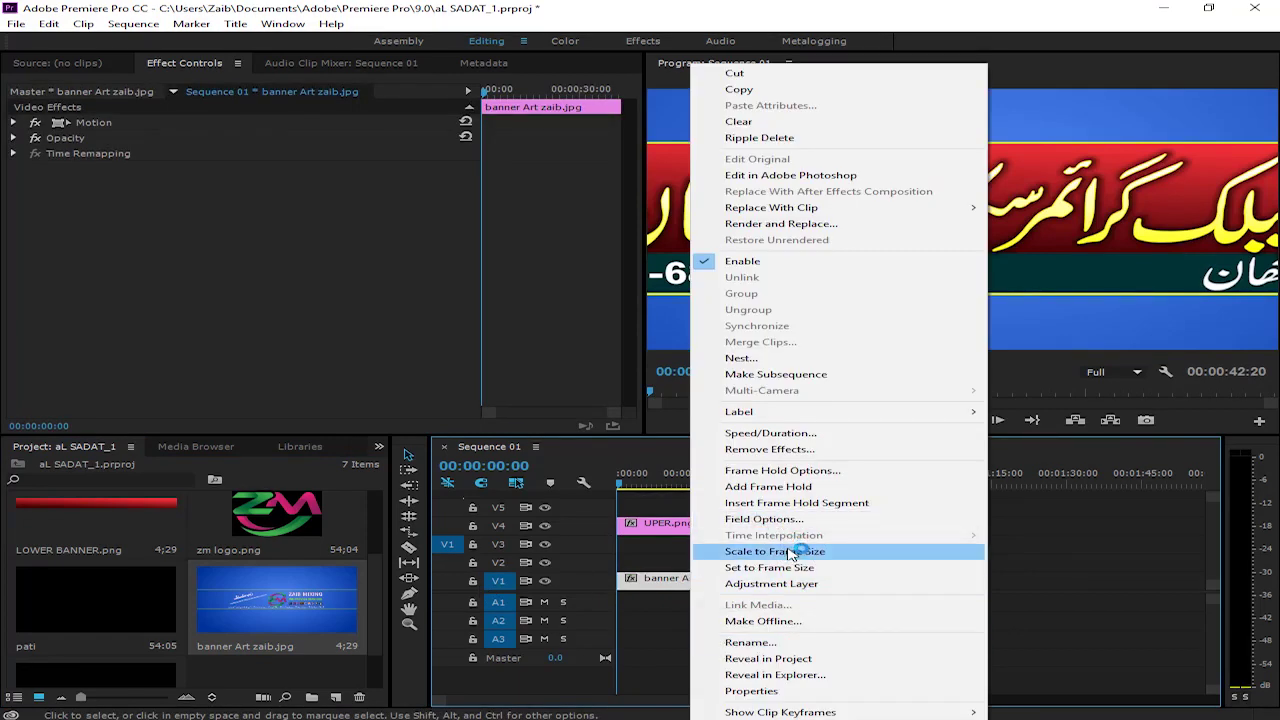
left_click(593, 528)
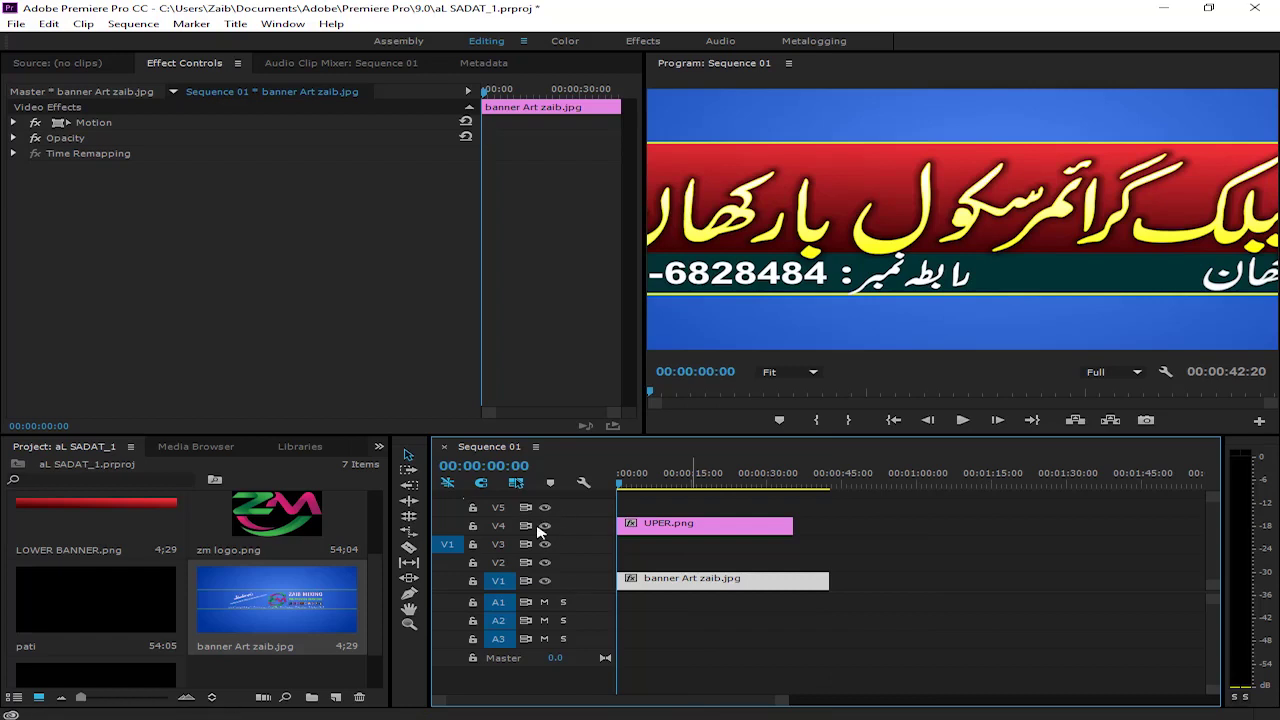
left_click(545, 527)
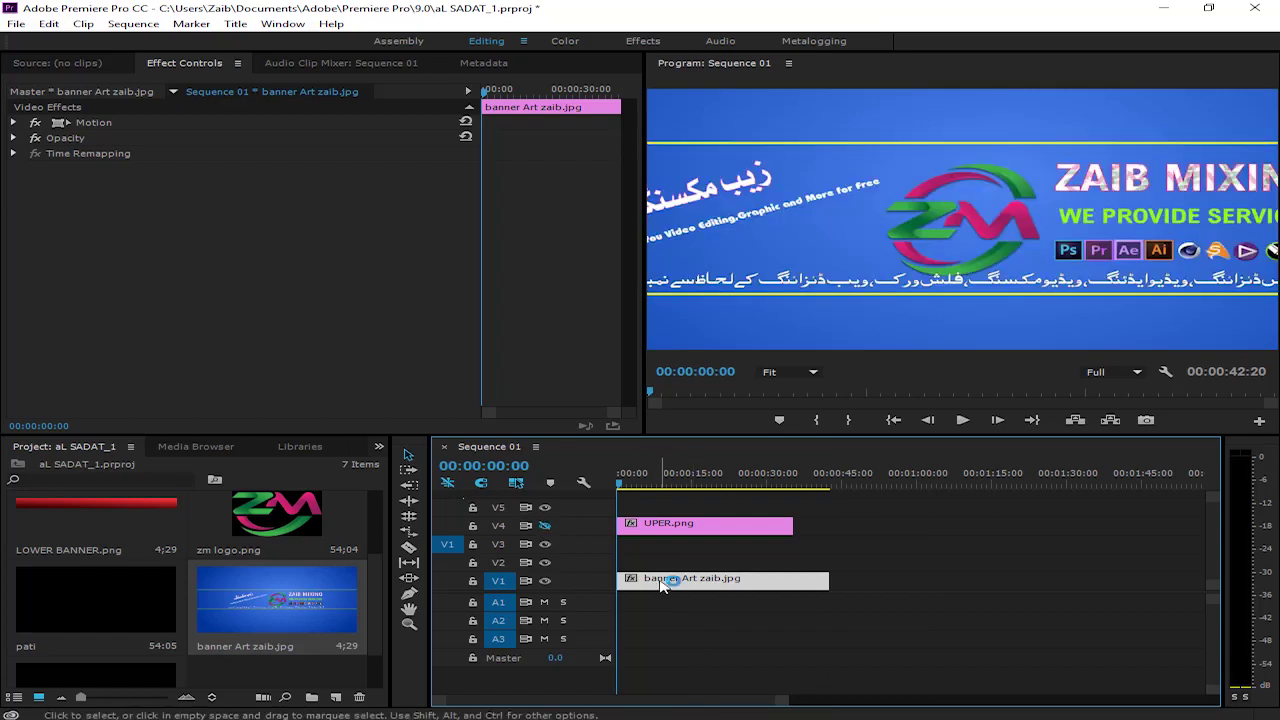
right_click(660, 584)
left_click(790, 553)
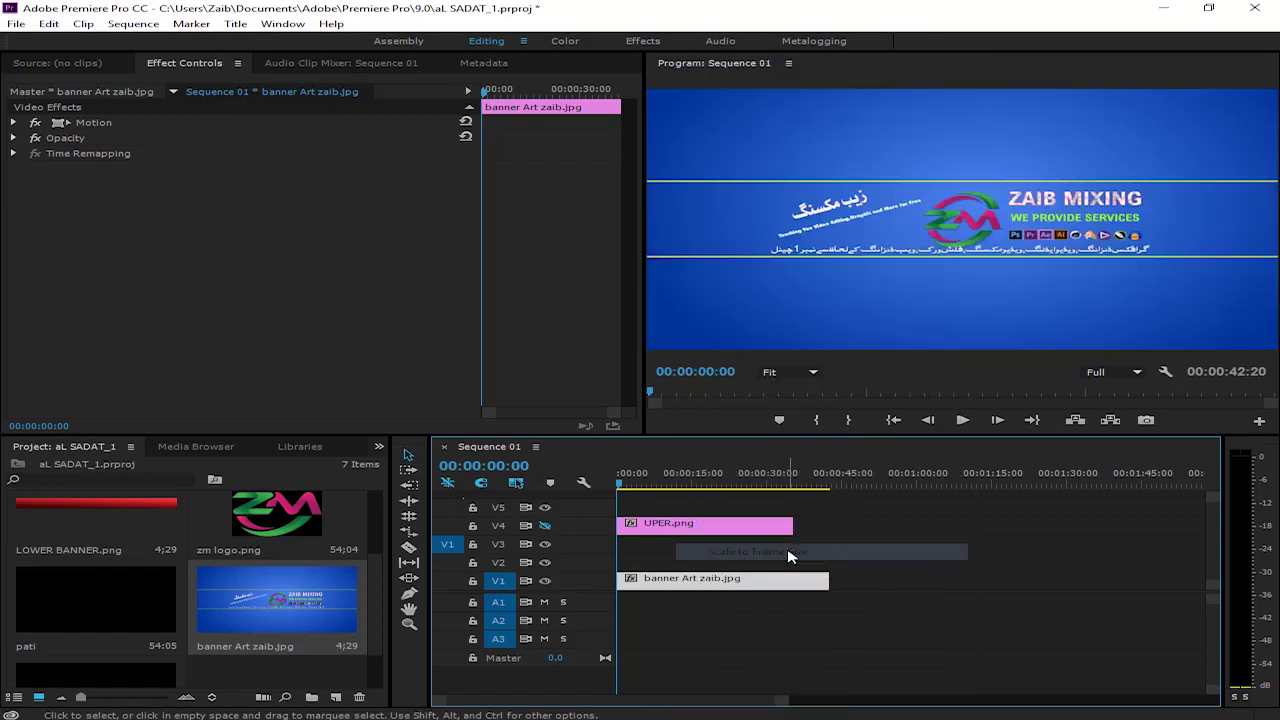
left_click(545, 526)
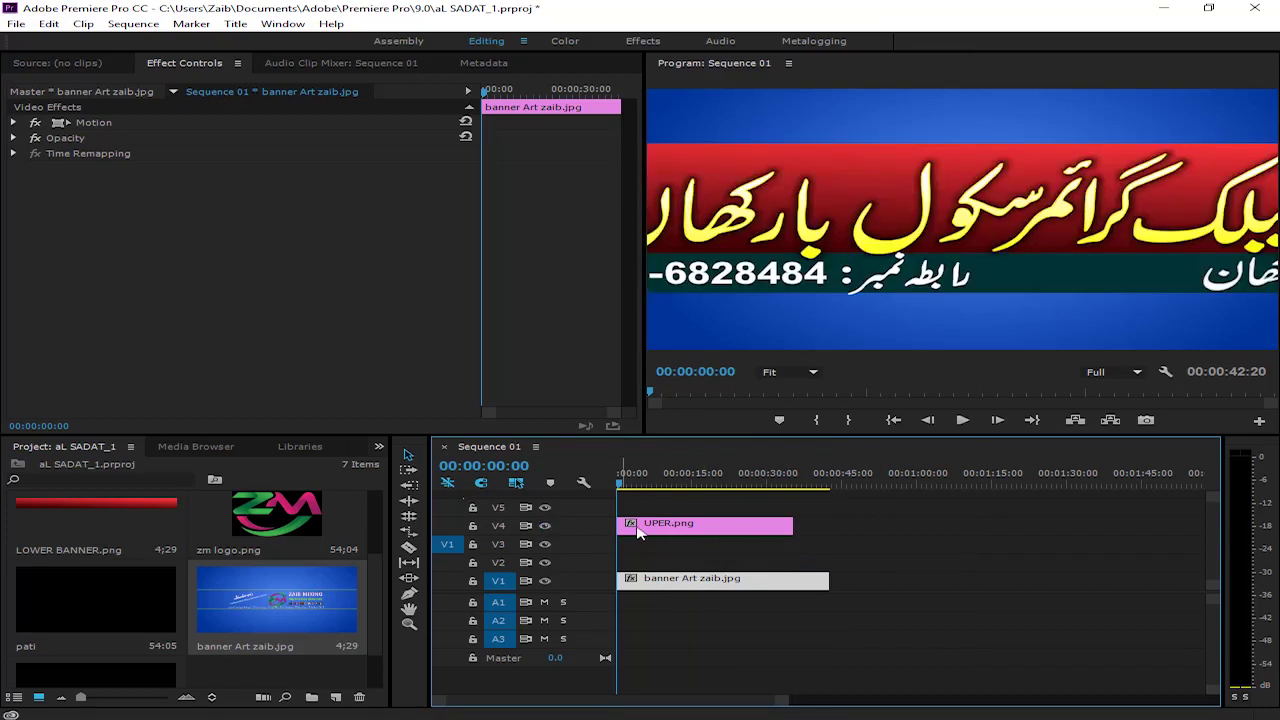
left_click(647, 530)
left_click(182, 64)
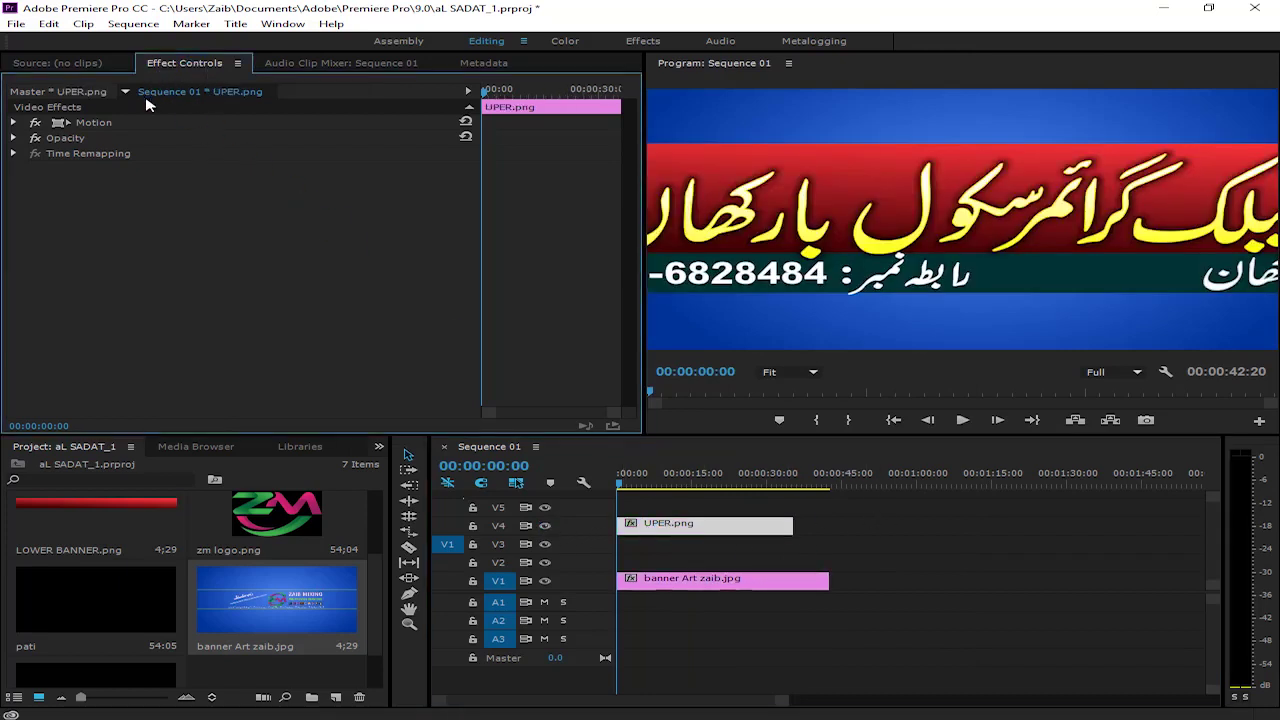
- Scale the UPER.png banner to frame size and start moving it upward
left_click(14, 123)
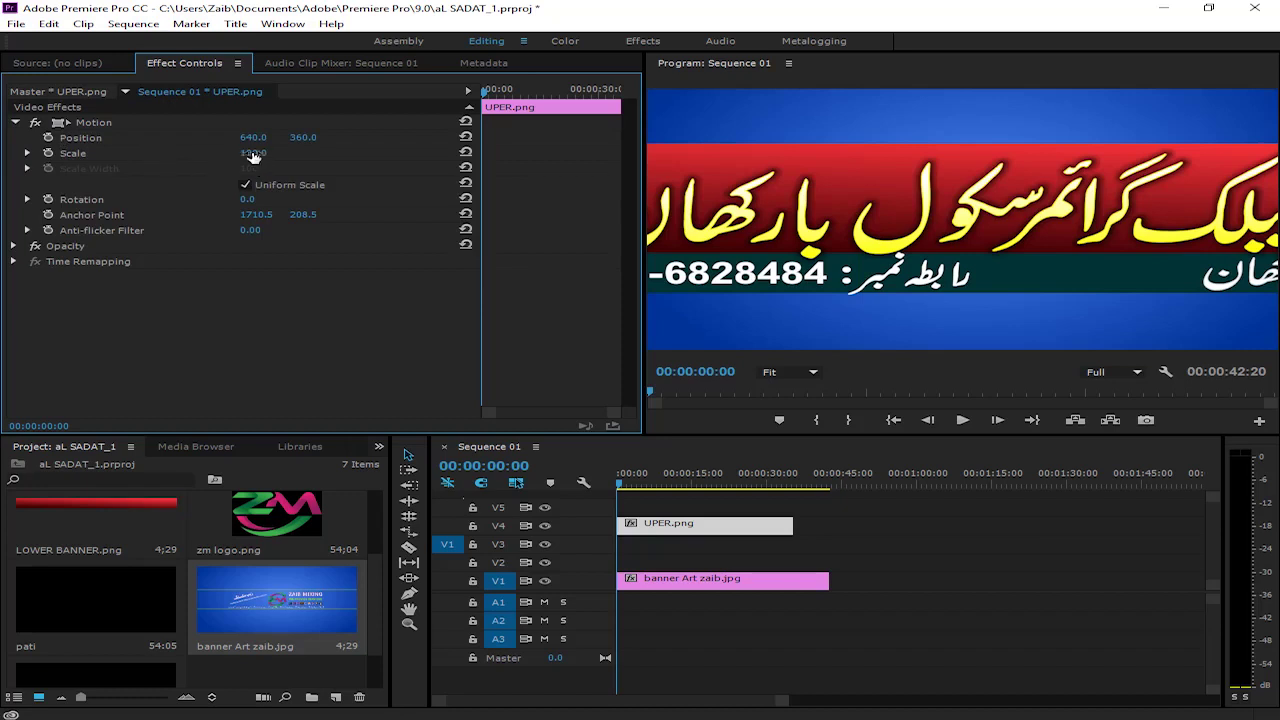
left_click_drag(305, 137, 178, 132)
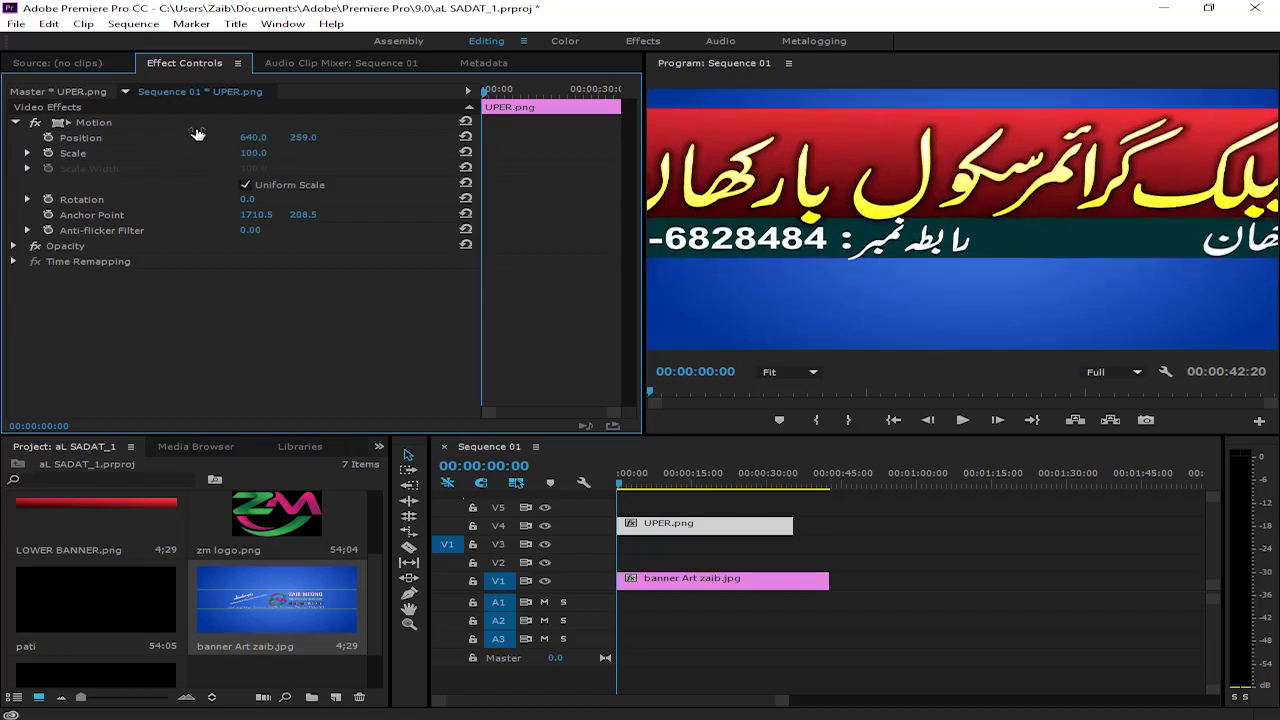
right_click(680, 525)
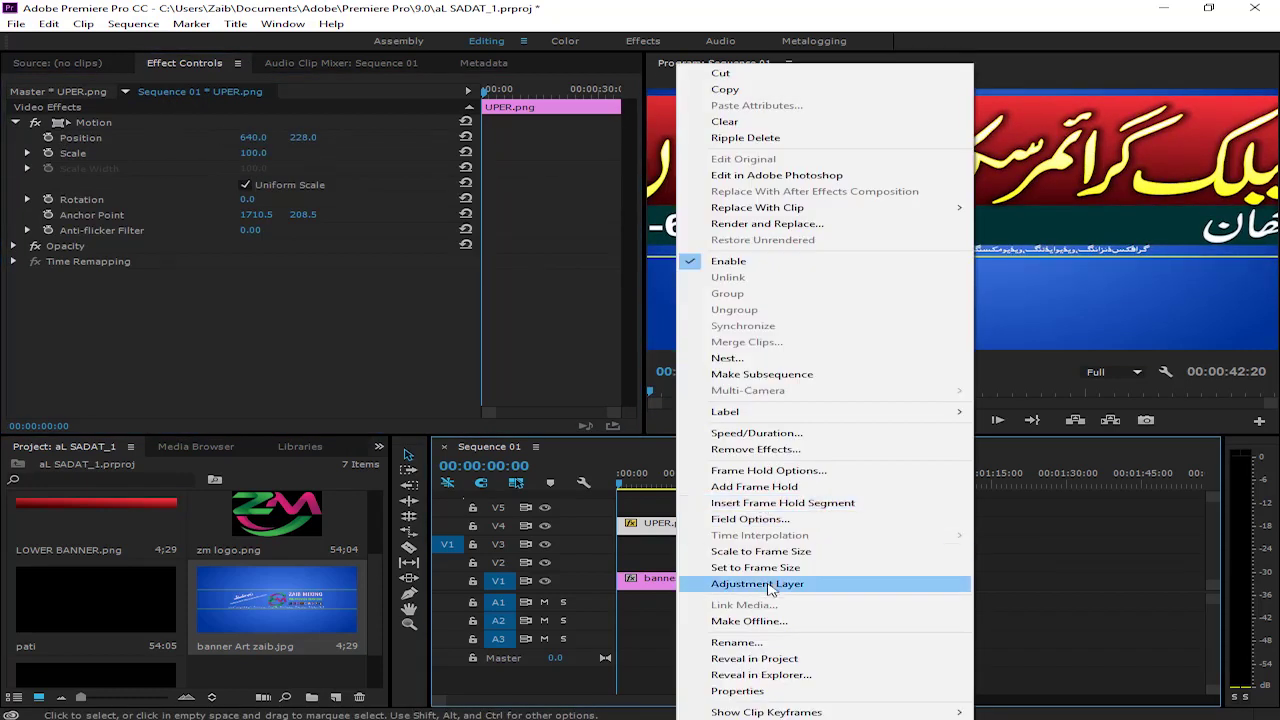
left_click(783, 552)
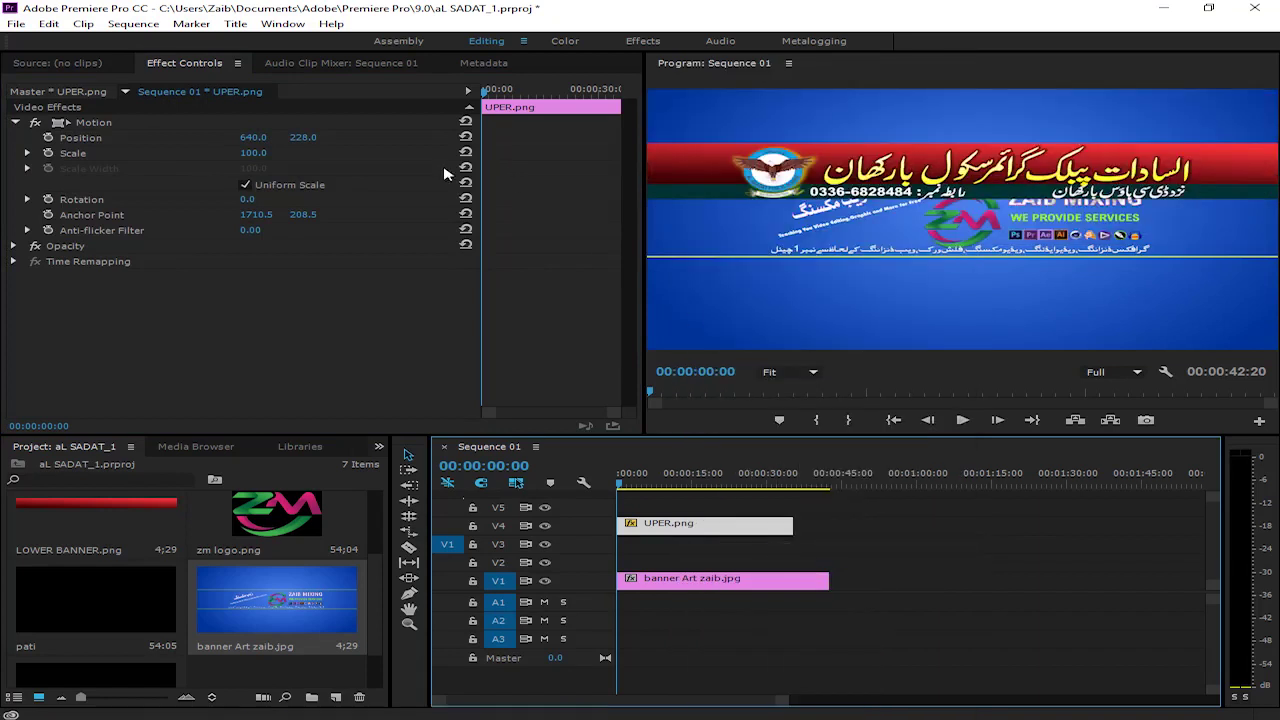
- Set UPER.png to Position Y 62, non-uniform Scale Height 83 and Scale Width 101
left_click_drag(305, 137, 159, 163)
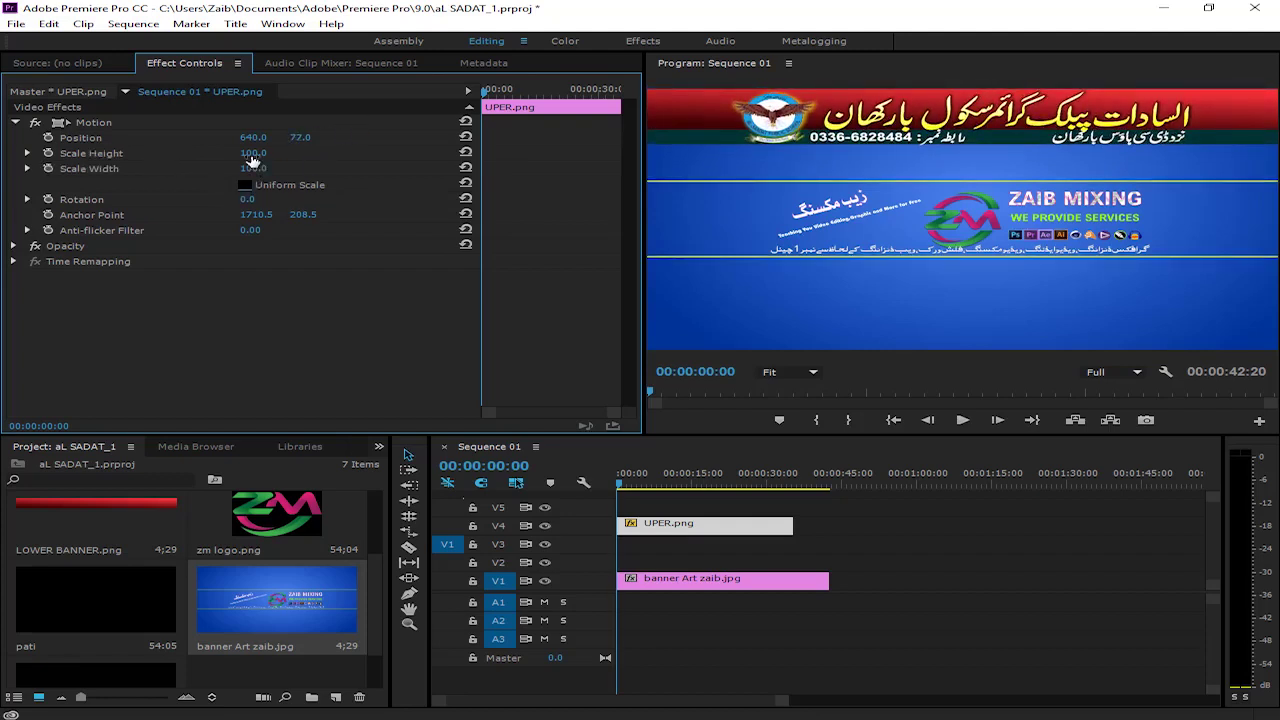
left_click_drag(248, 162, 229, 166)
left_click(275, 185)
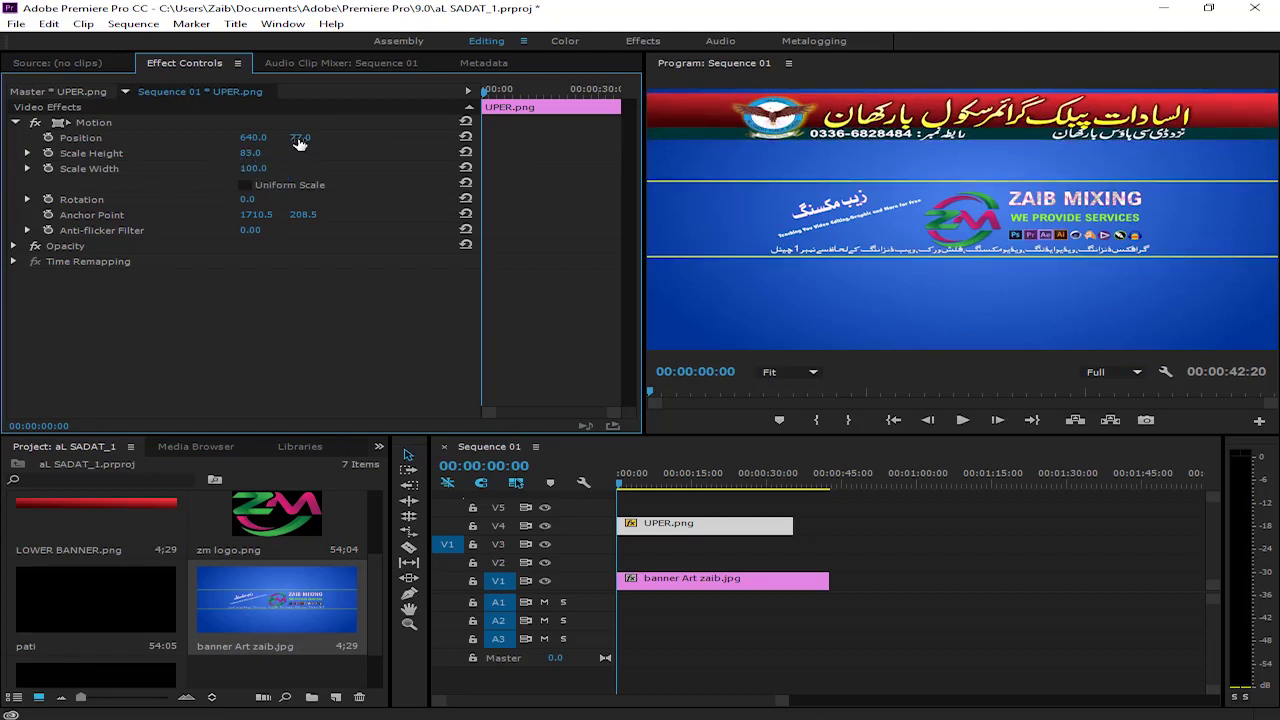
mouse_move(298, 143)
left_mouse_down()
mouse_move(283, 138)
mouse_move(318, 141)
mouse_move(247, 141)
mouse_move(259, 139)
left_mouse_up()
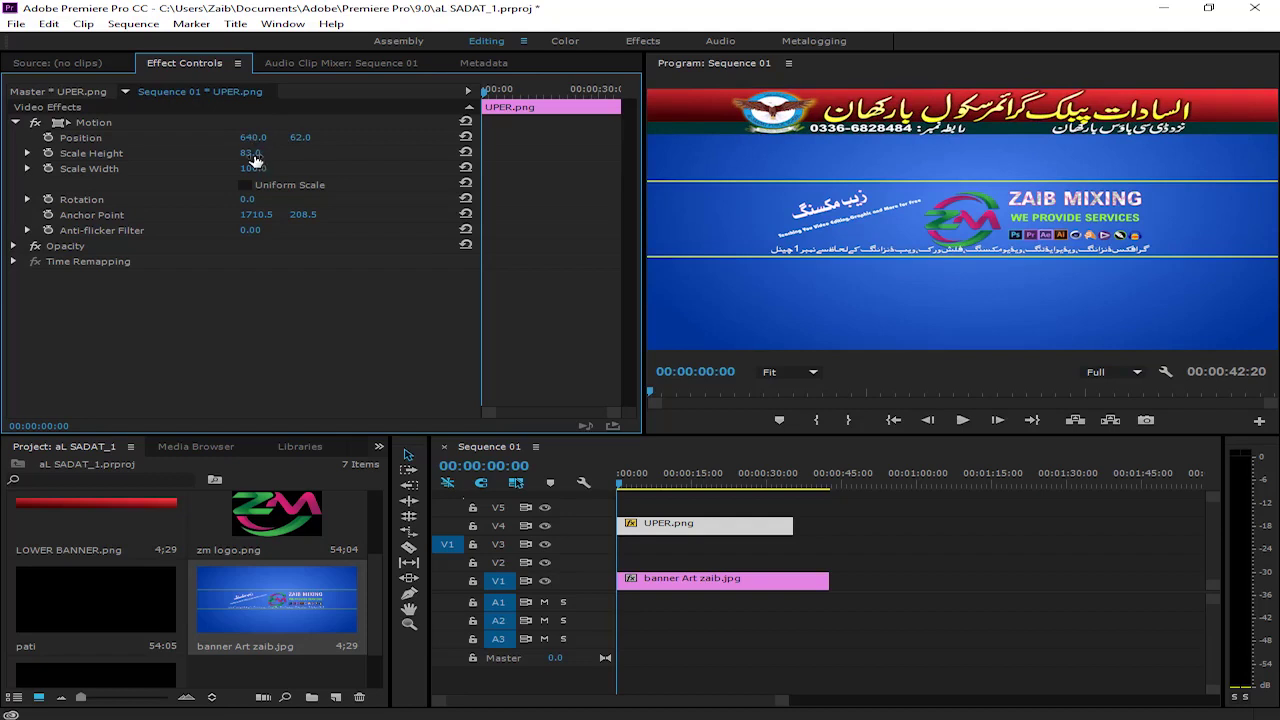
left_click_drag(249, 174, 232, 171)
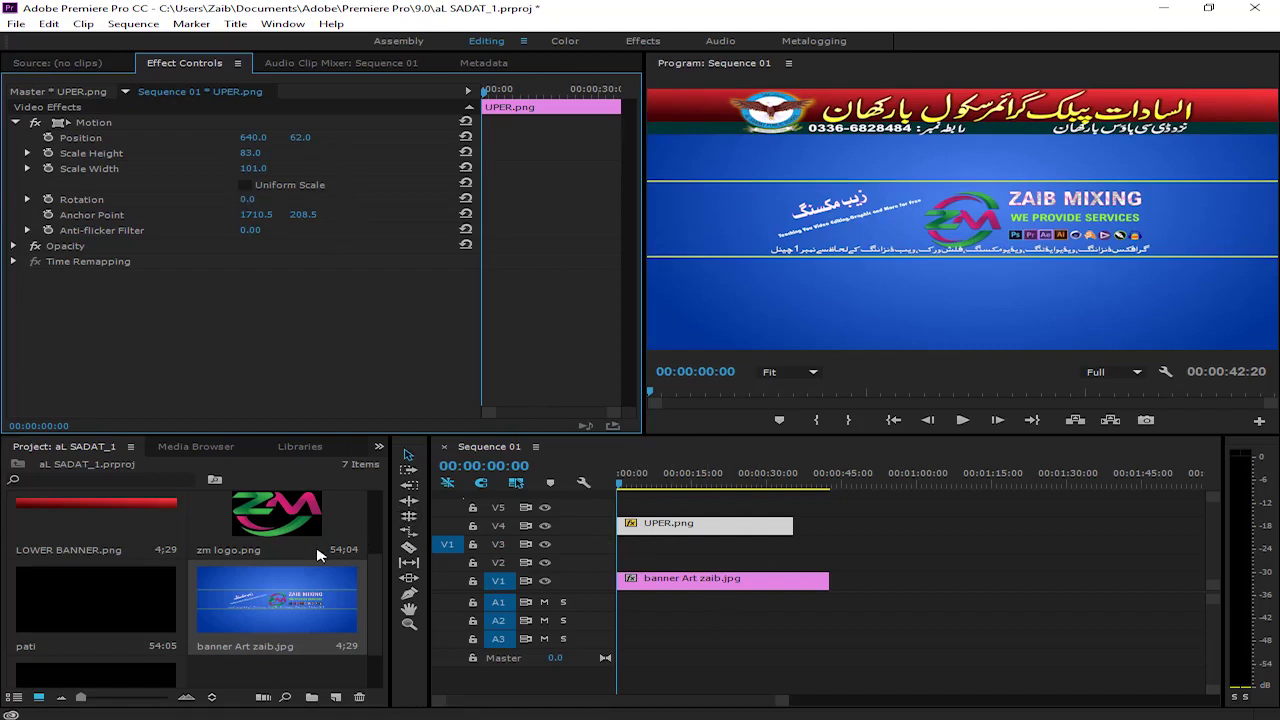
- Place zm logo.png on track V5 and fit it to the frame size
left_click_drag(268, 528, 607, 513)
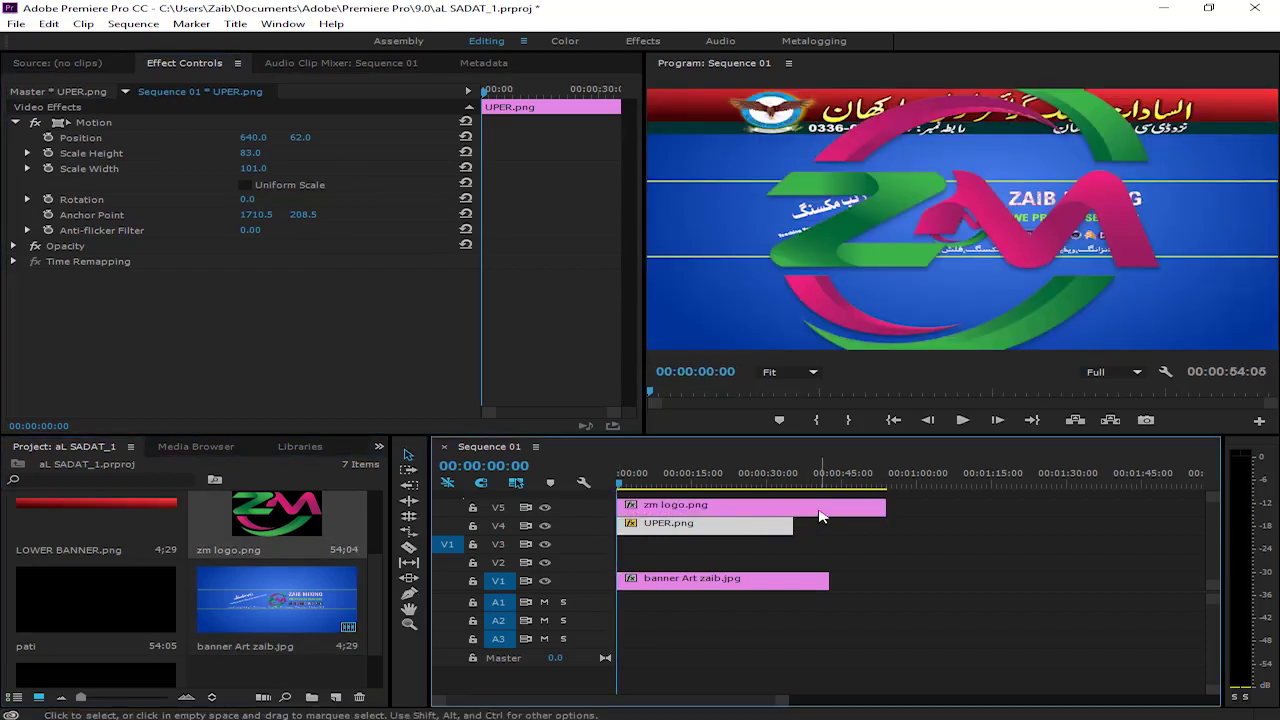
right_click(820, 516)
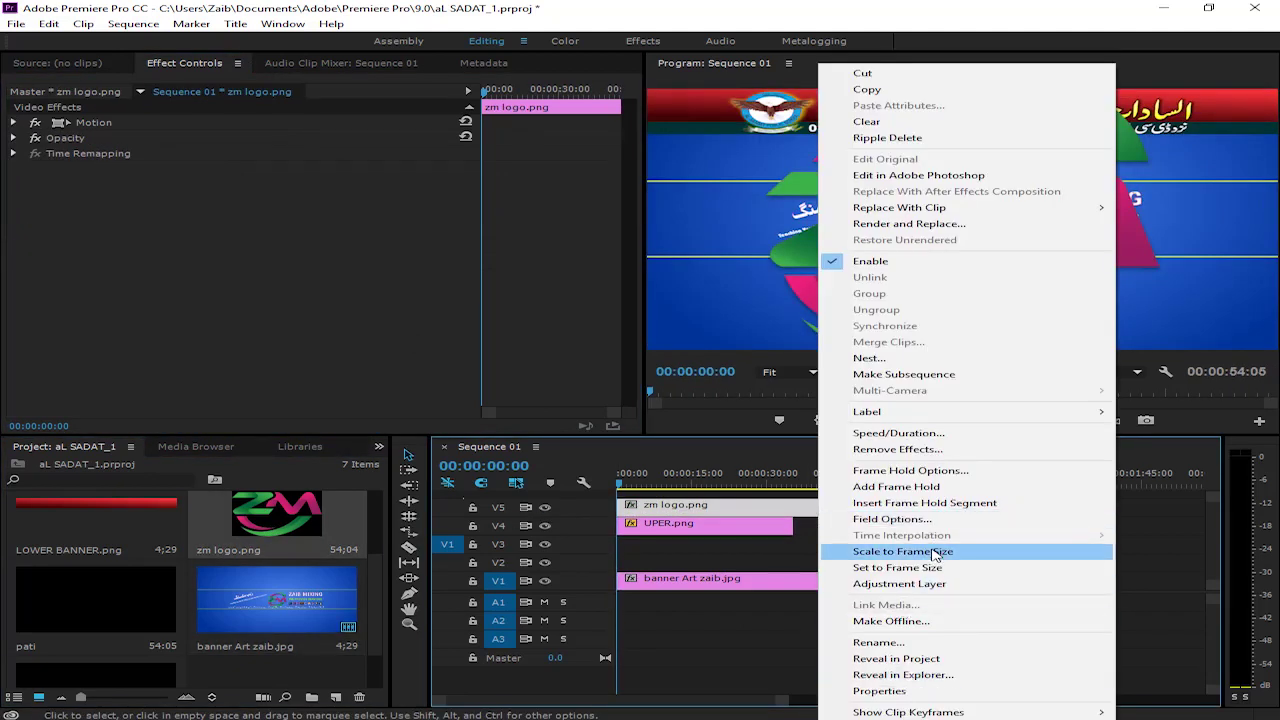
left_click(943, 552)
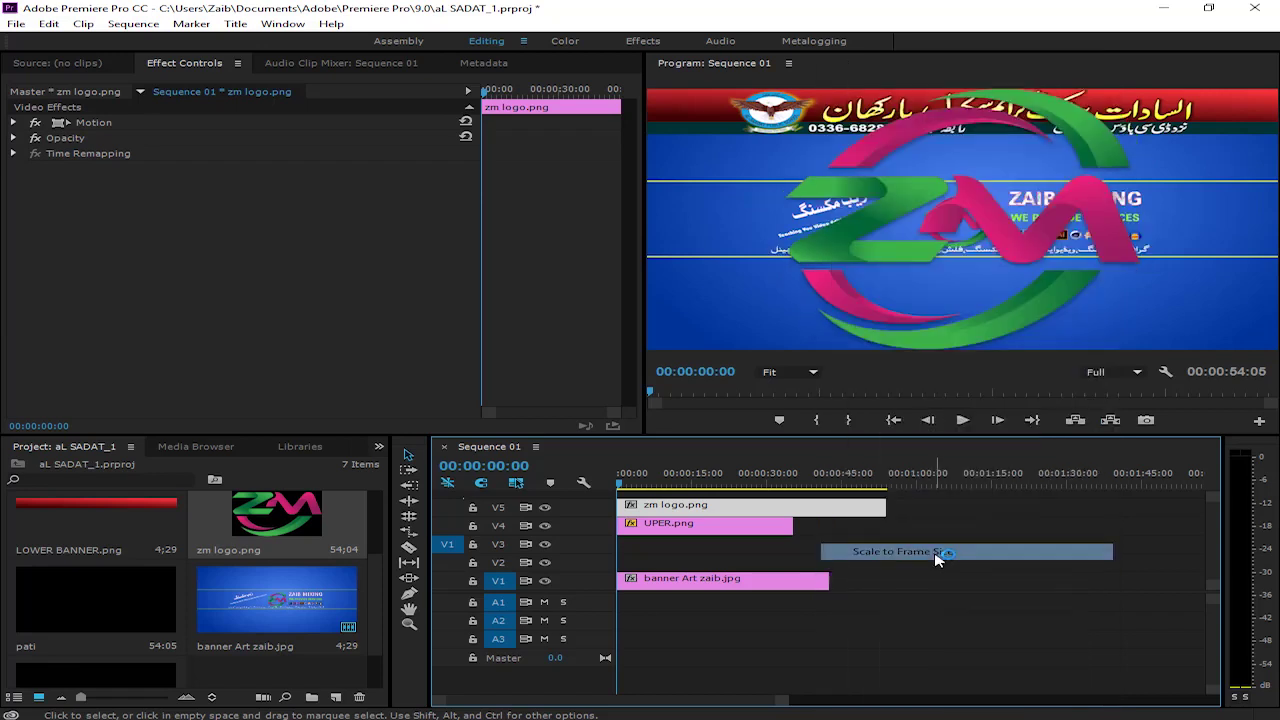
right_click(720, 513)
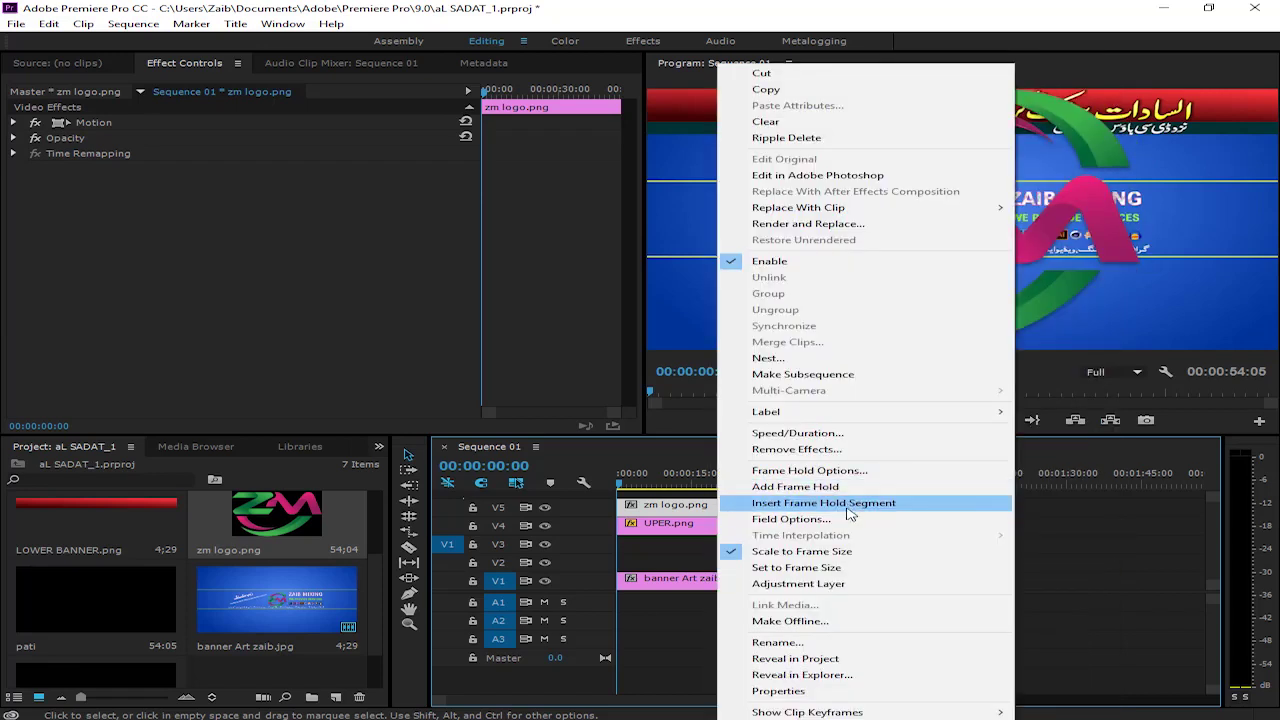
left_click(828, 572)
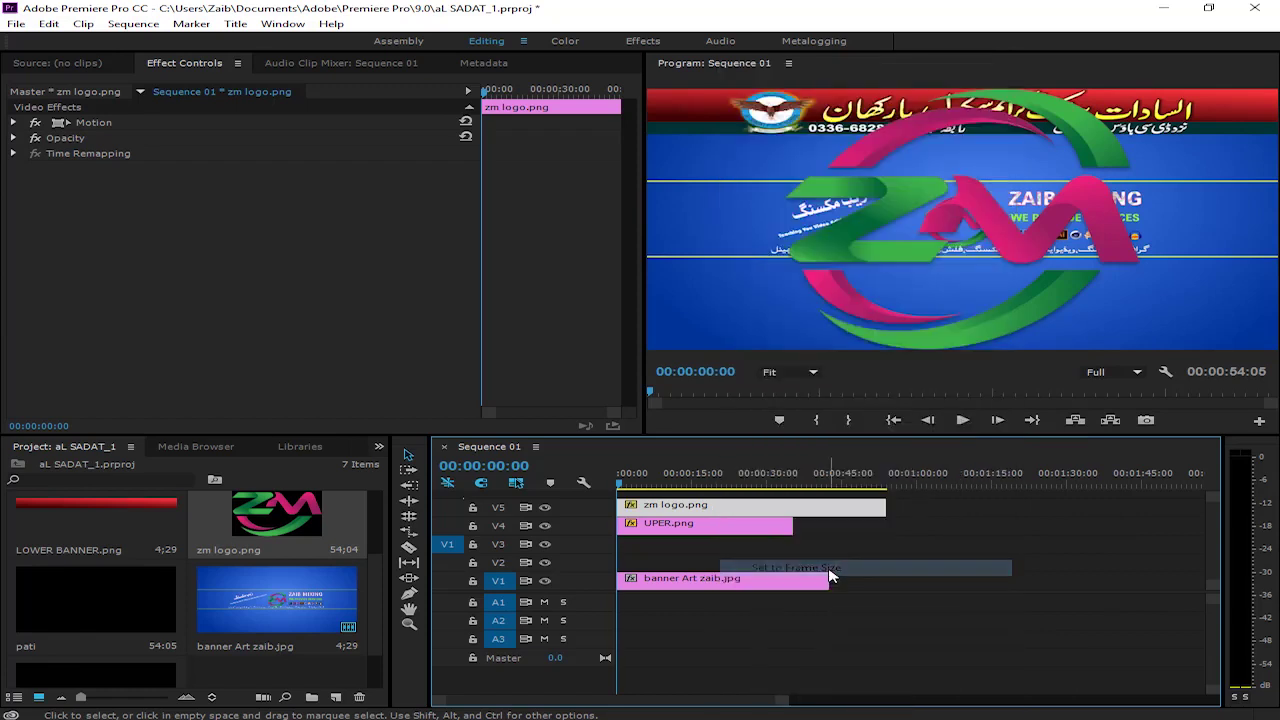
right_click(747, 513)
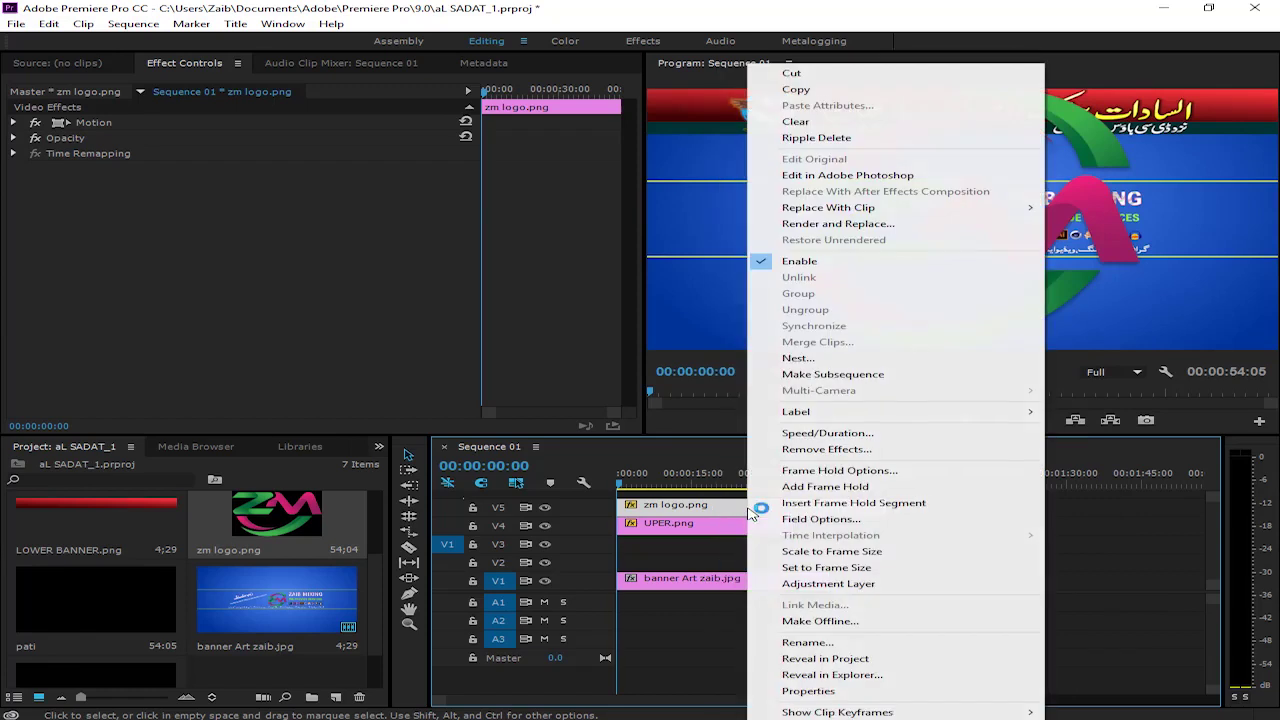
left_click(693, 521)
- Shrink the ZM logo to Scale 8 and position it lower right at 1187, 565
left_click(7, 122)
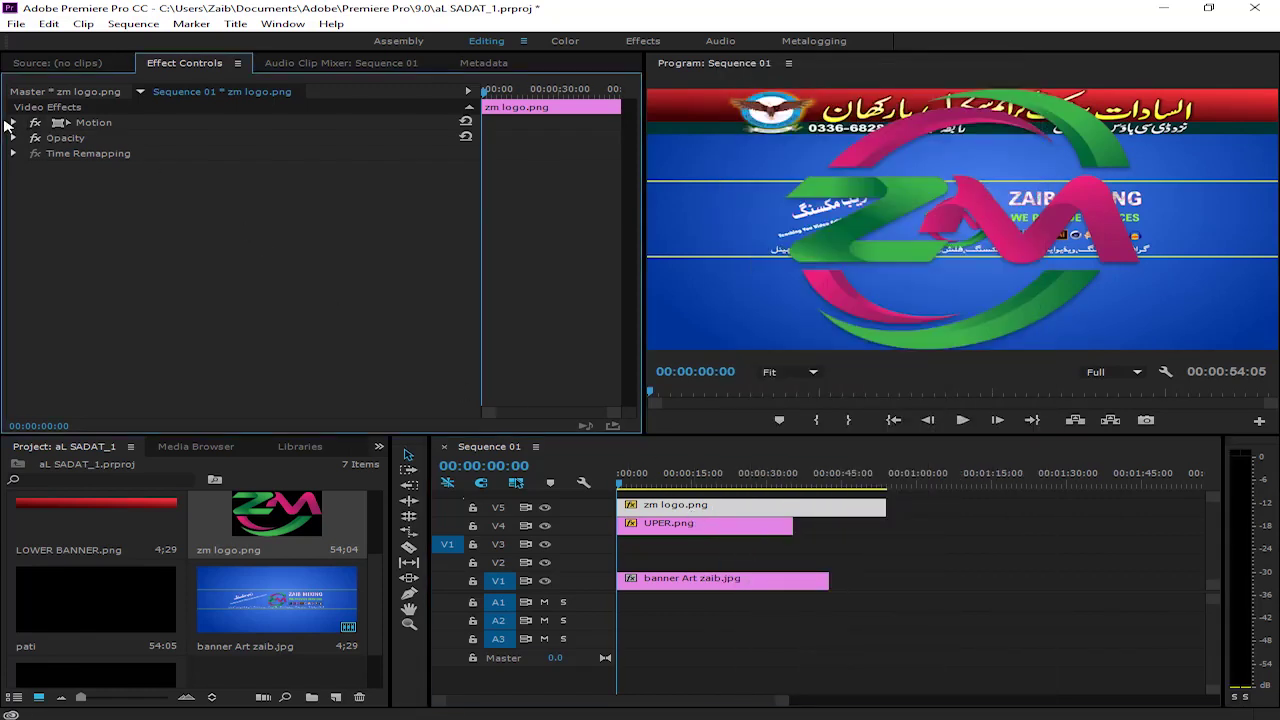
left_click(16, 125)
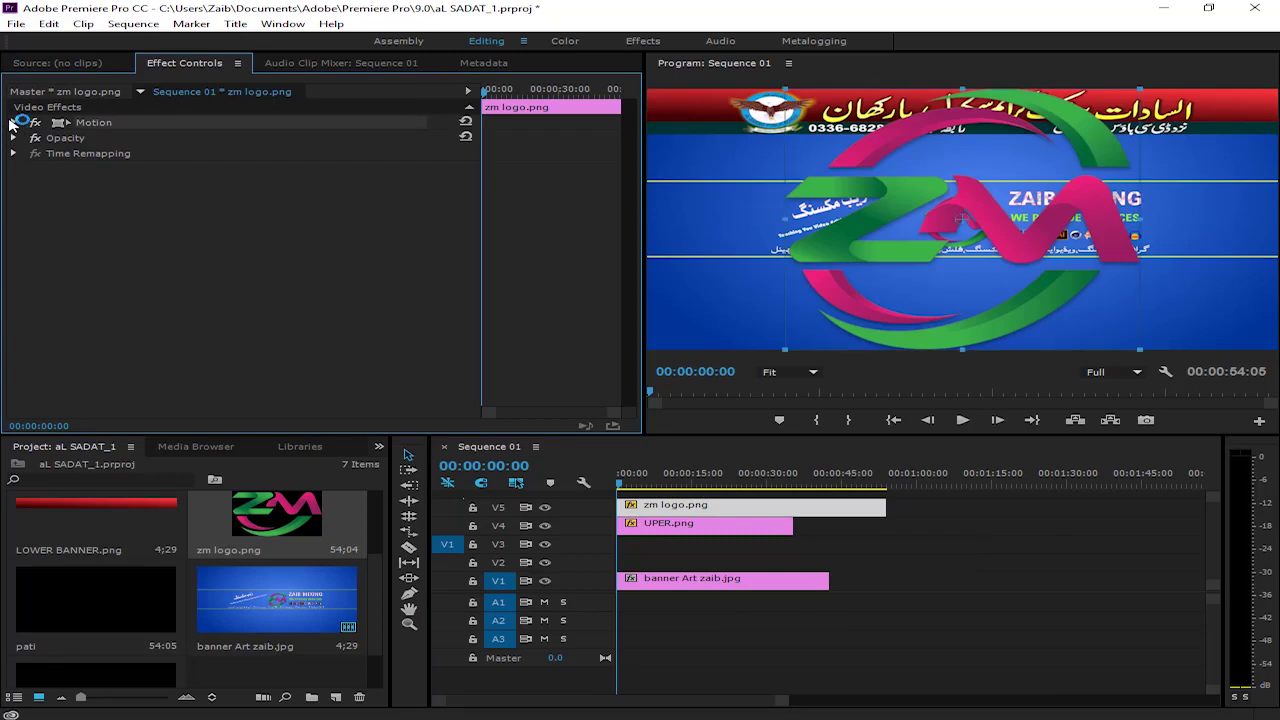
left_click(14, 122)
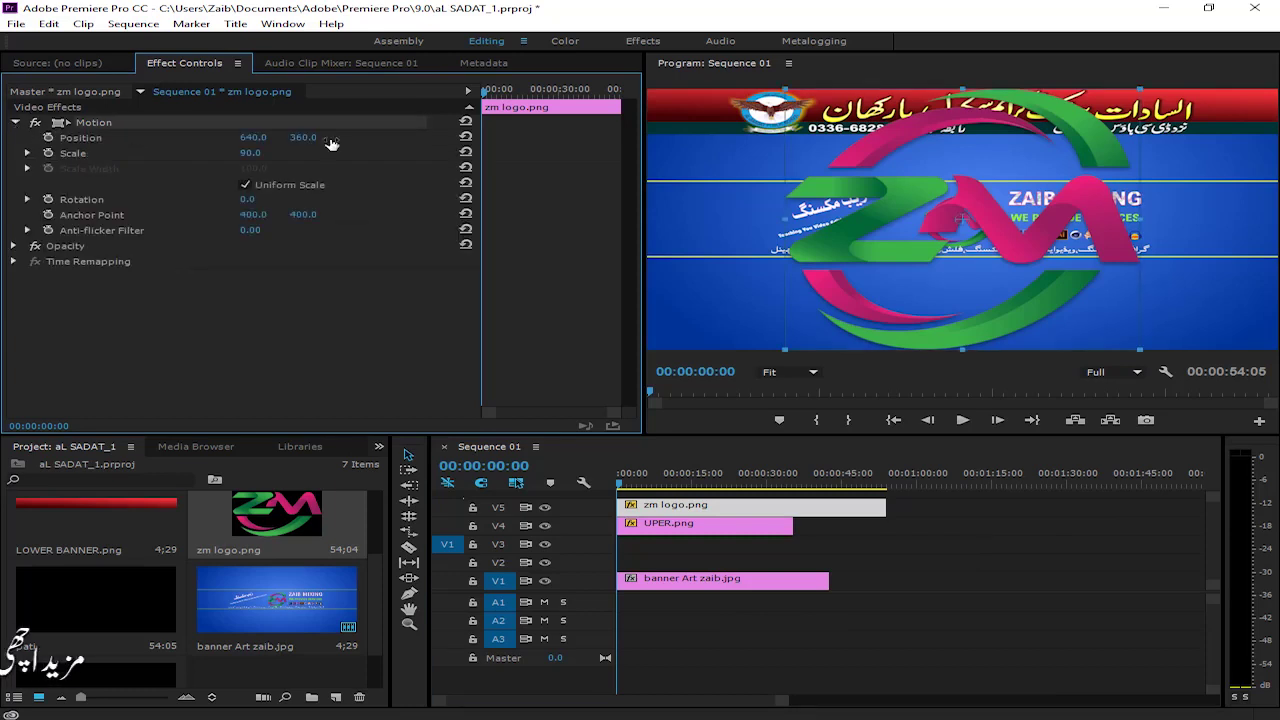
mouse_move(252, 157)
left_mouse_down()
mouse_move(163, 179)
mouse_move(371, 137)
mouse_move(247, 135)
mouse_move(388, 157)
mouse_move(784, 177)
left_mouse_up()
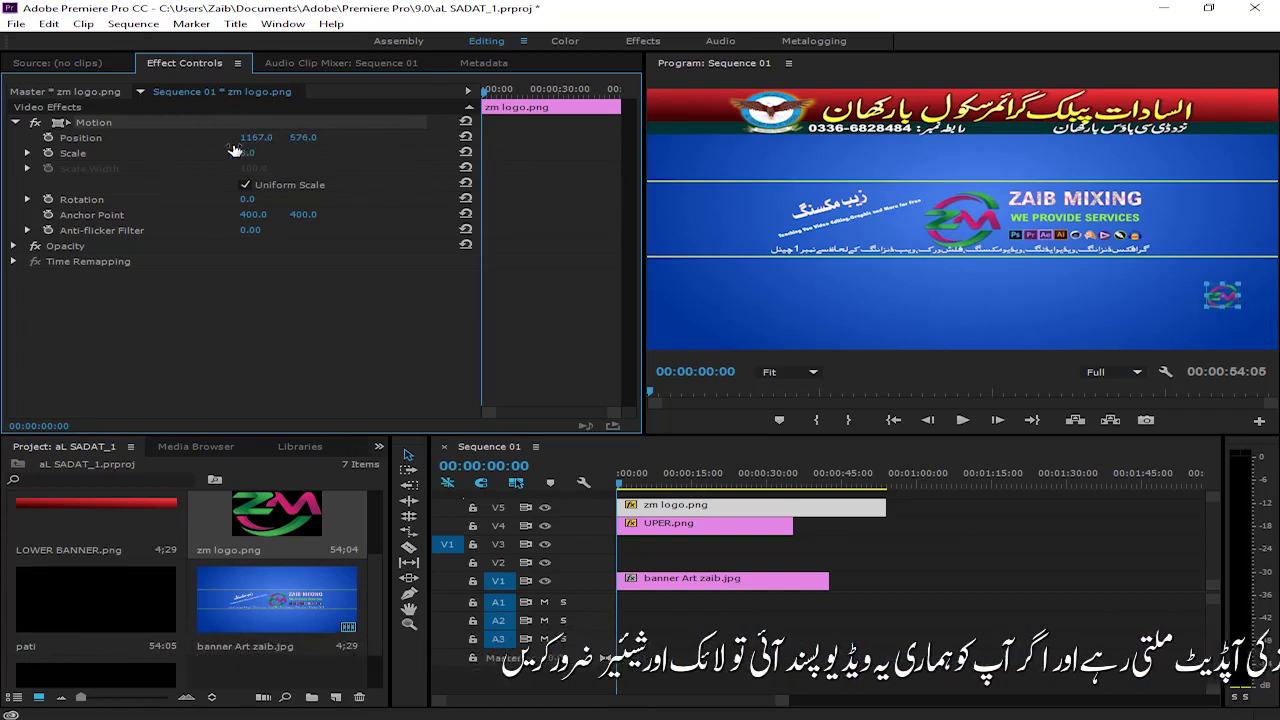
left_click_drag(258, 146, 272, 144)
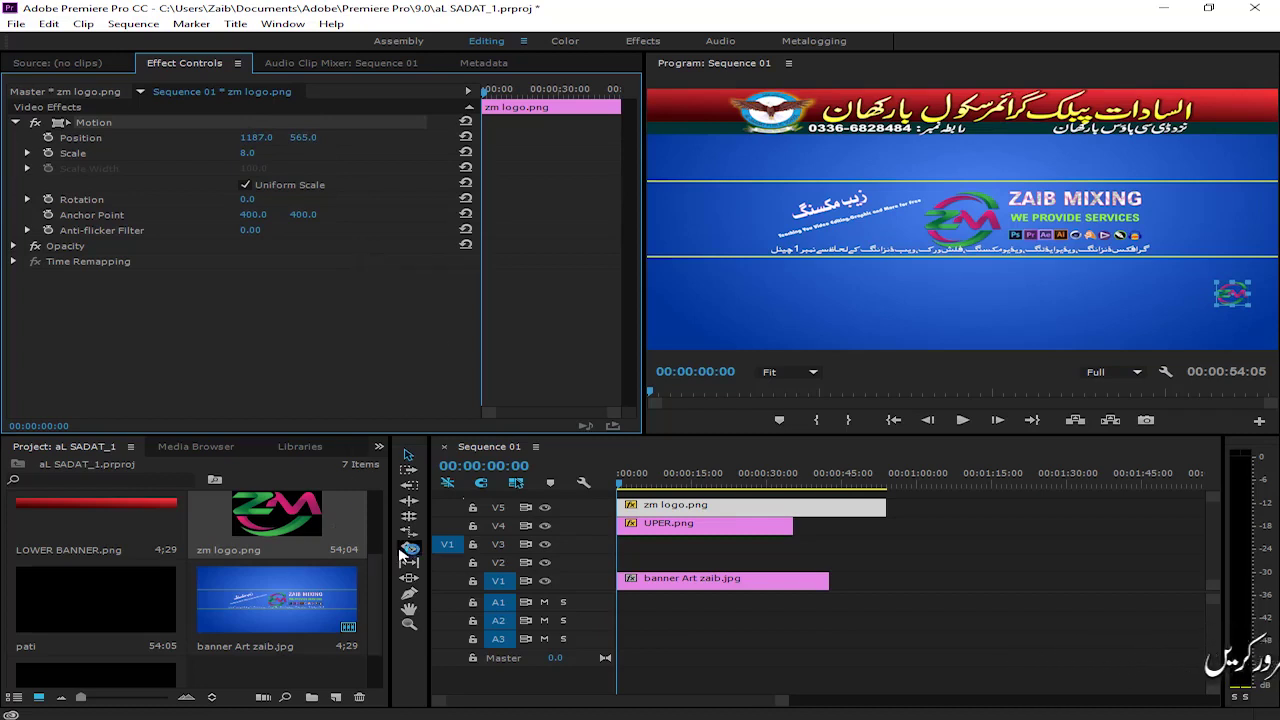
- Add the pati title from the Project bin onto track V3, spanning the logo clip's length
scroll(369, 600, "down", 2)
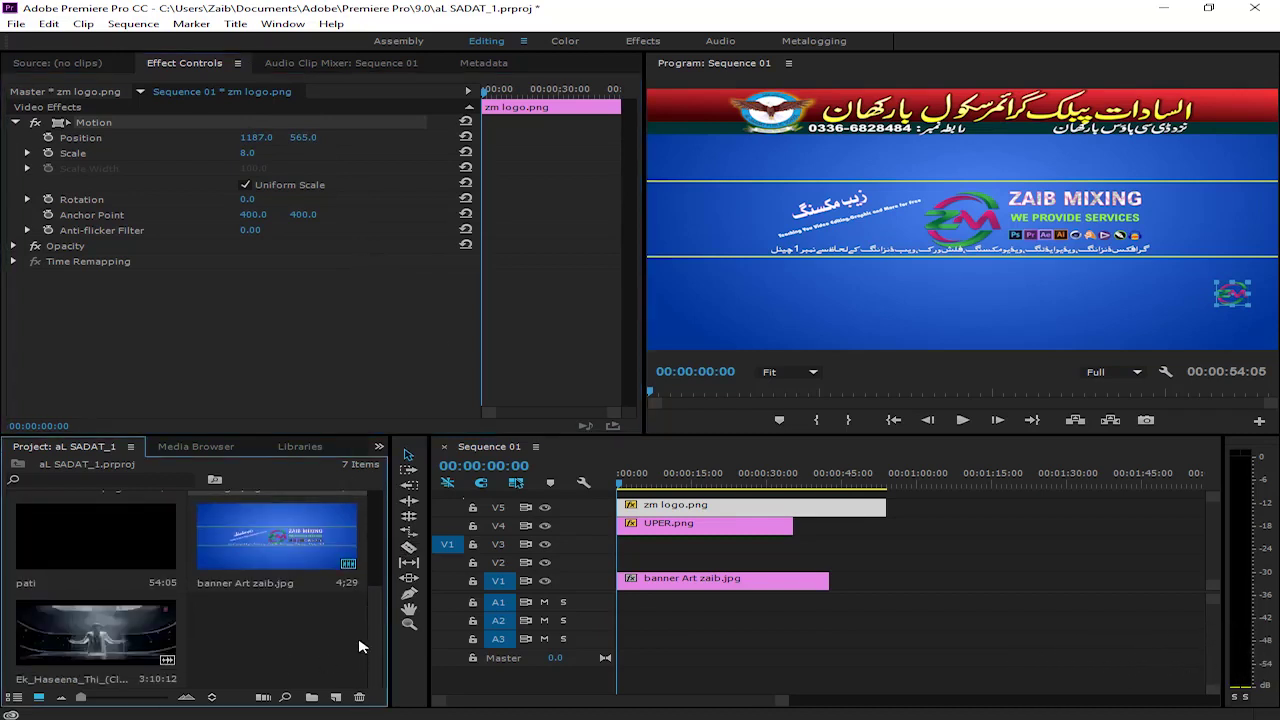
mouse_move(382, 624)
left_mouse_down()
mouse_move(395, 570)
mouse_move(413, 626)
left_mouse_up()
mouse_move(134, 576)
left_mouse_down()
mouse_move(660, 558)
mouse_move(656, 545)
left_mouse_up()
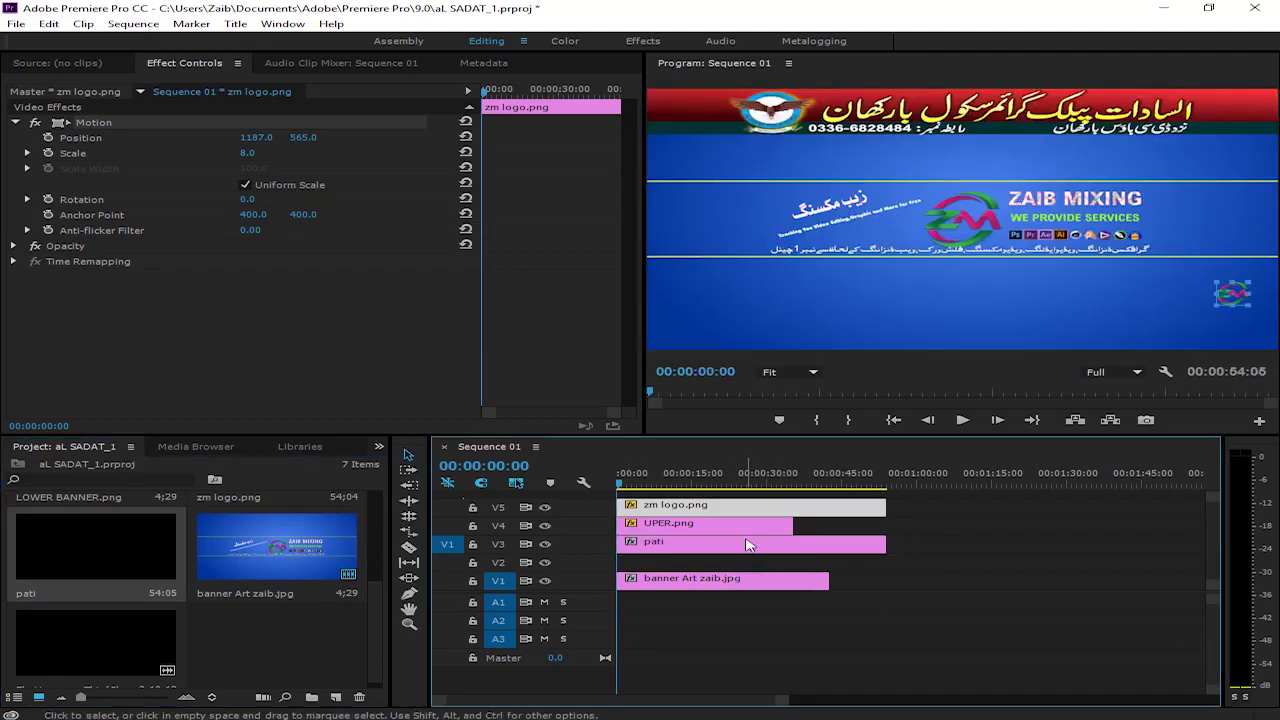
double_click(748, 549)
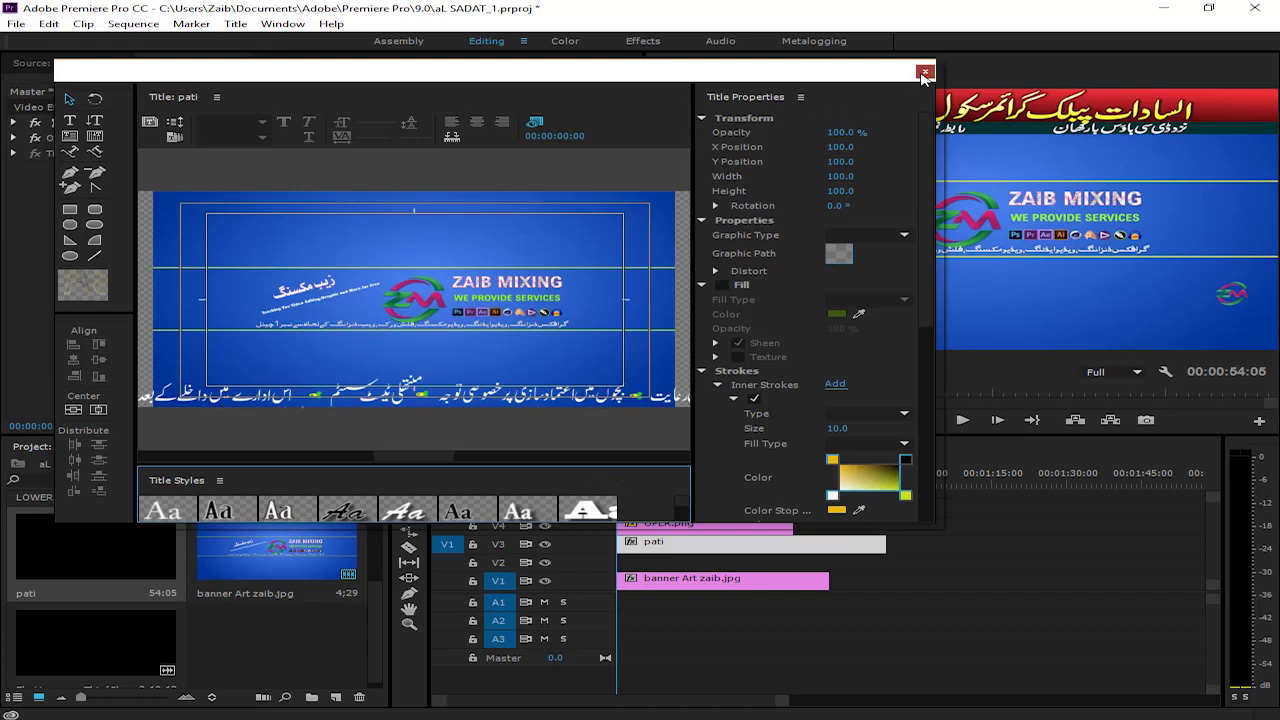
left_click(925, 73)
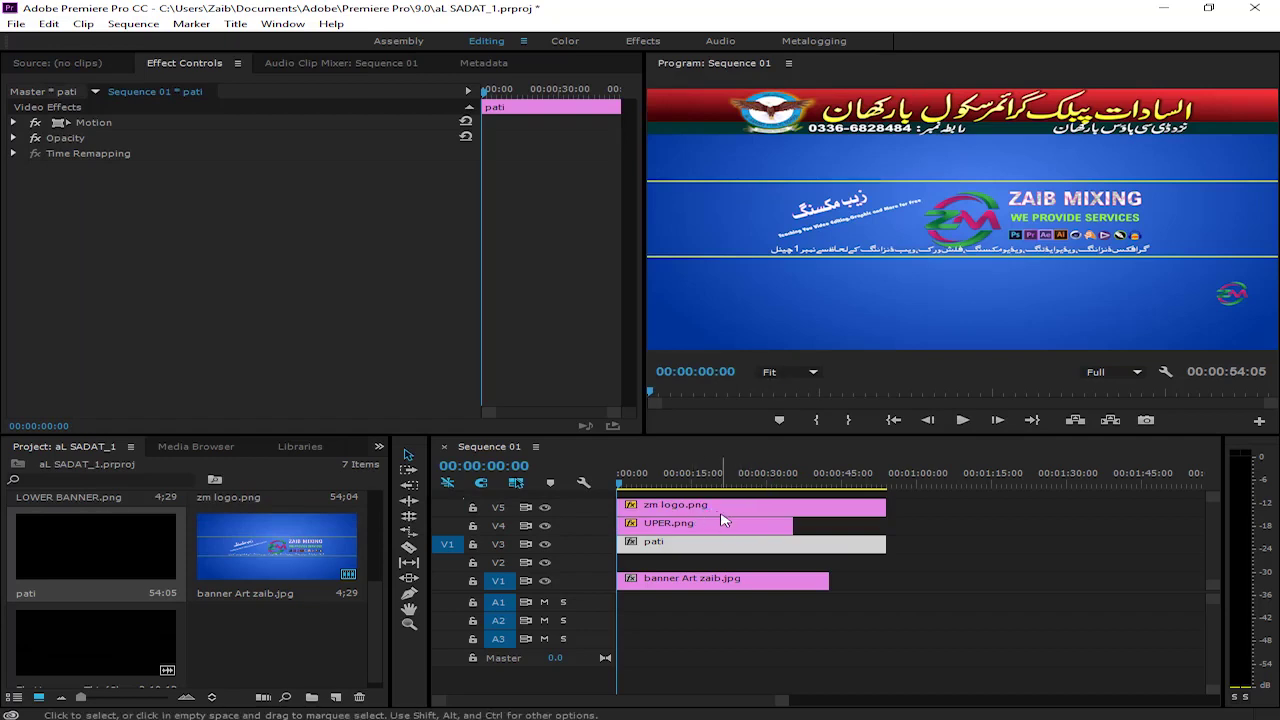
- Move zm logo.png up to V6 and add LOWER BANNER.png to V2 at the start
mouse_move(686, 516)
left_mouse_down()
mouse_move(670, 510)
mouse_move(667, 534)
mouse_move(673, 521)
left_mouse_up()
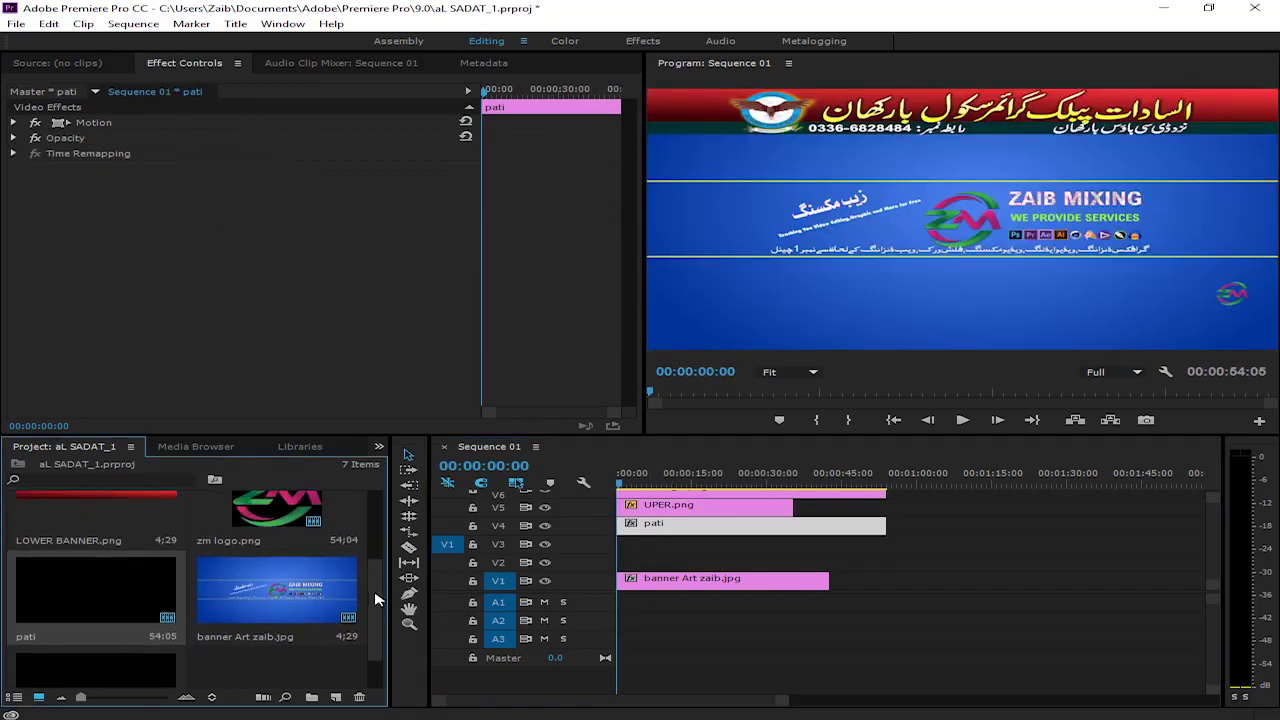
left_click_drag(376, 626, 374, 563)
left_click_drag(110, 583, 640, 566)
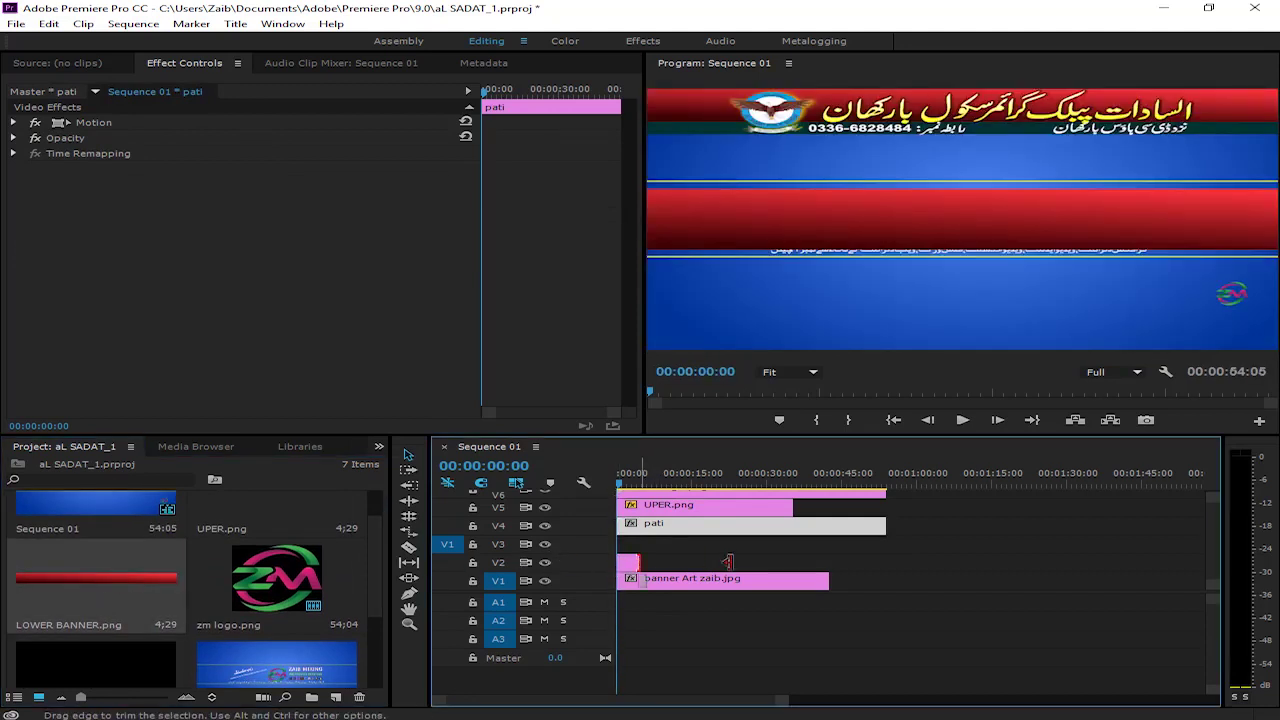
- Extend LOWER BANNER.png, banner Art zaib.jpg and UPER.png to end at 54:05
left_click_drag(728, 562, 886, 563)
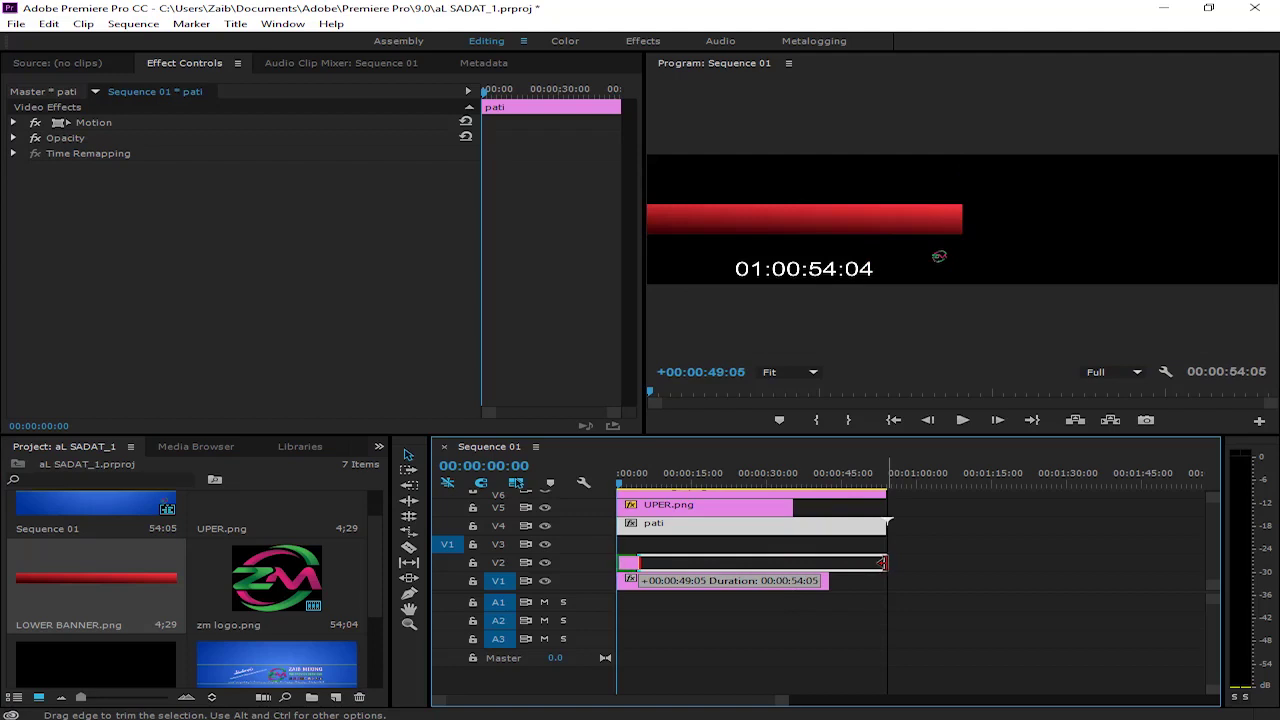
left_click_drag(829, 580, 886, 581)
left_click_drag(786, 508, 886, 508)
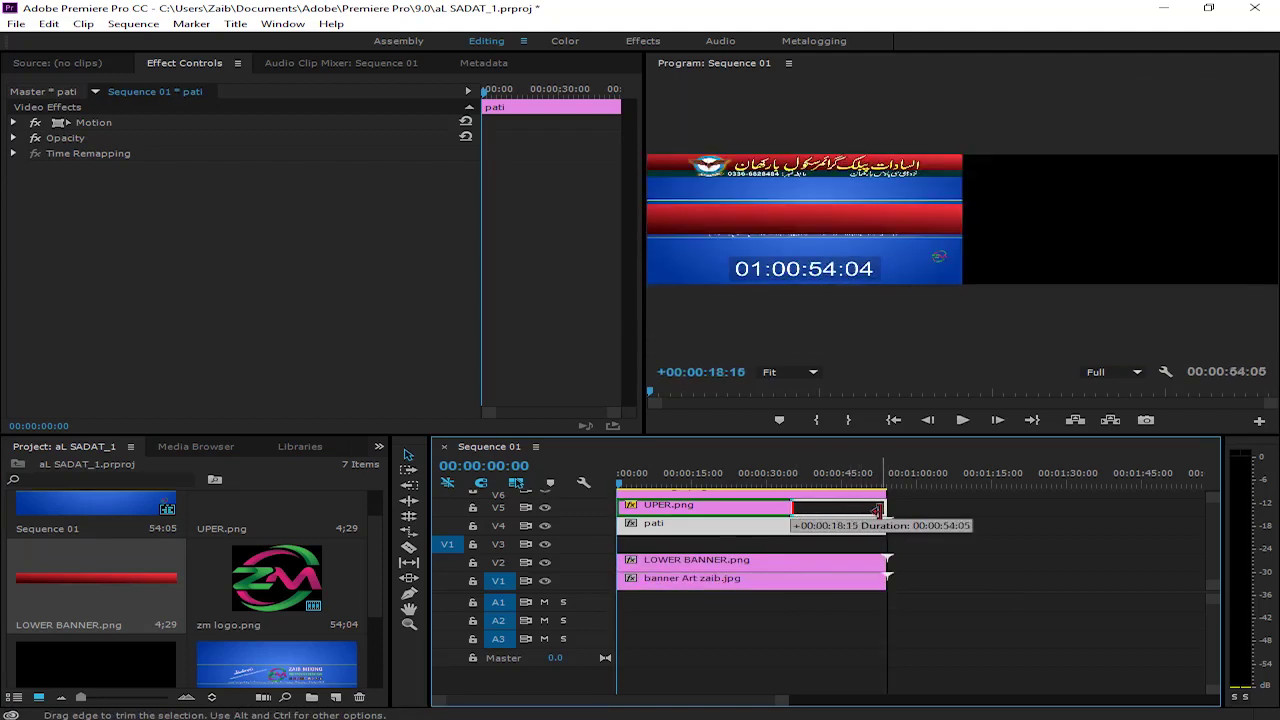
- Preview the composite, then move pati down to V3 and UPER.png down to V4
key("space")
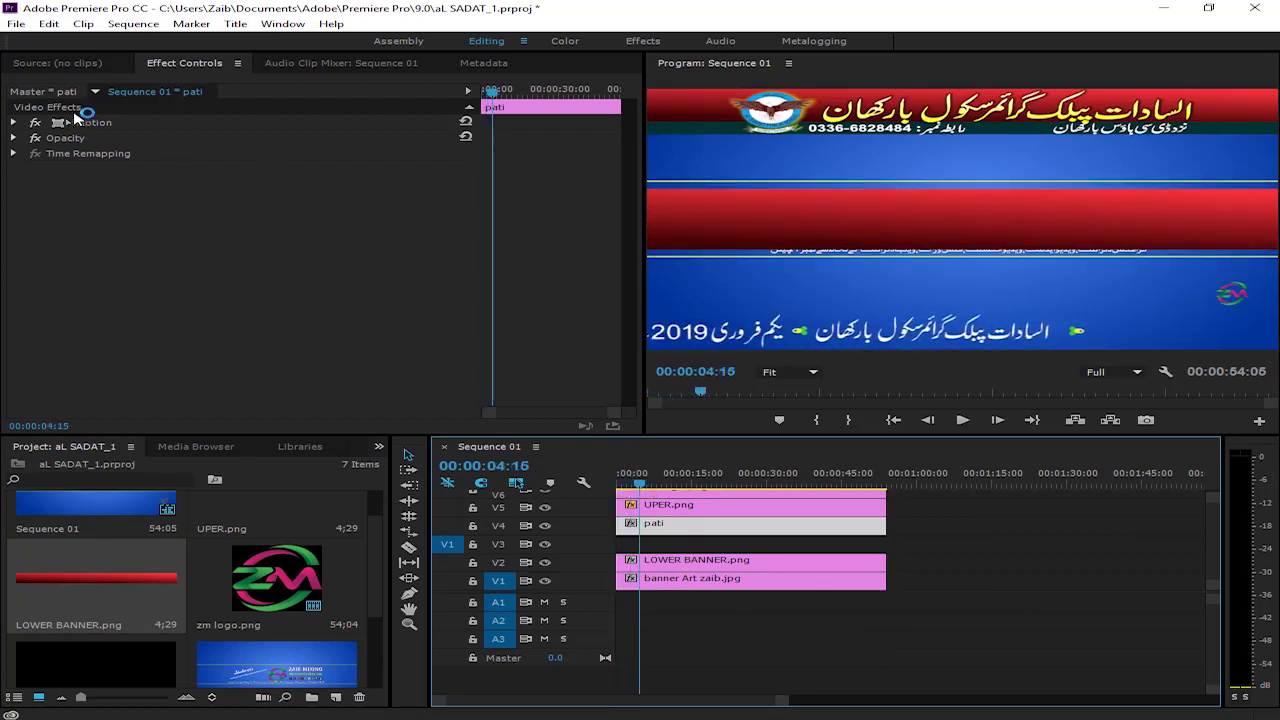
left_click(13, 123)
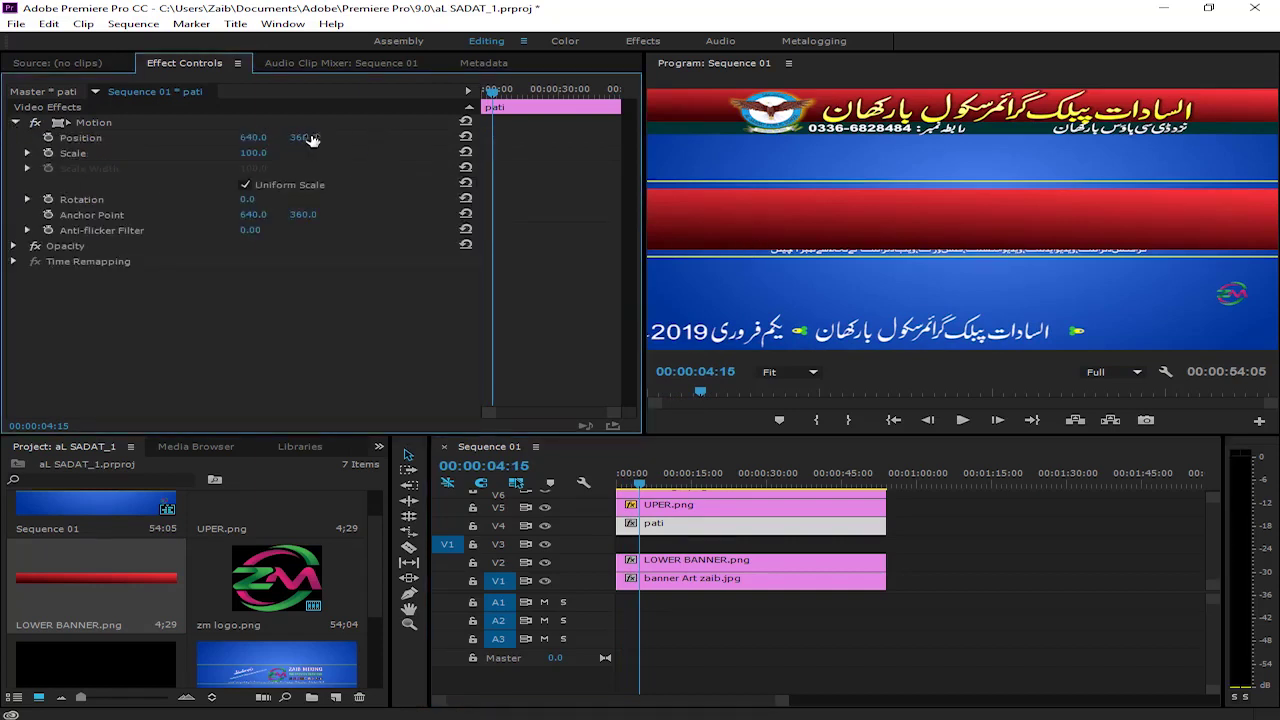
left_click(733, 507)
right_click(728, 505)
left_click(703, 507)
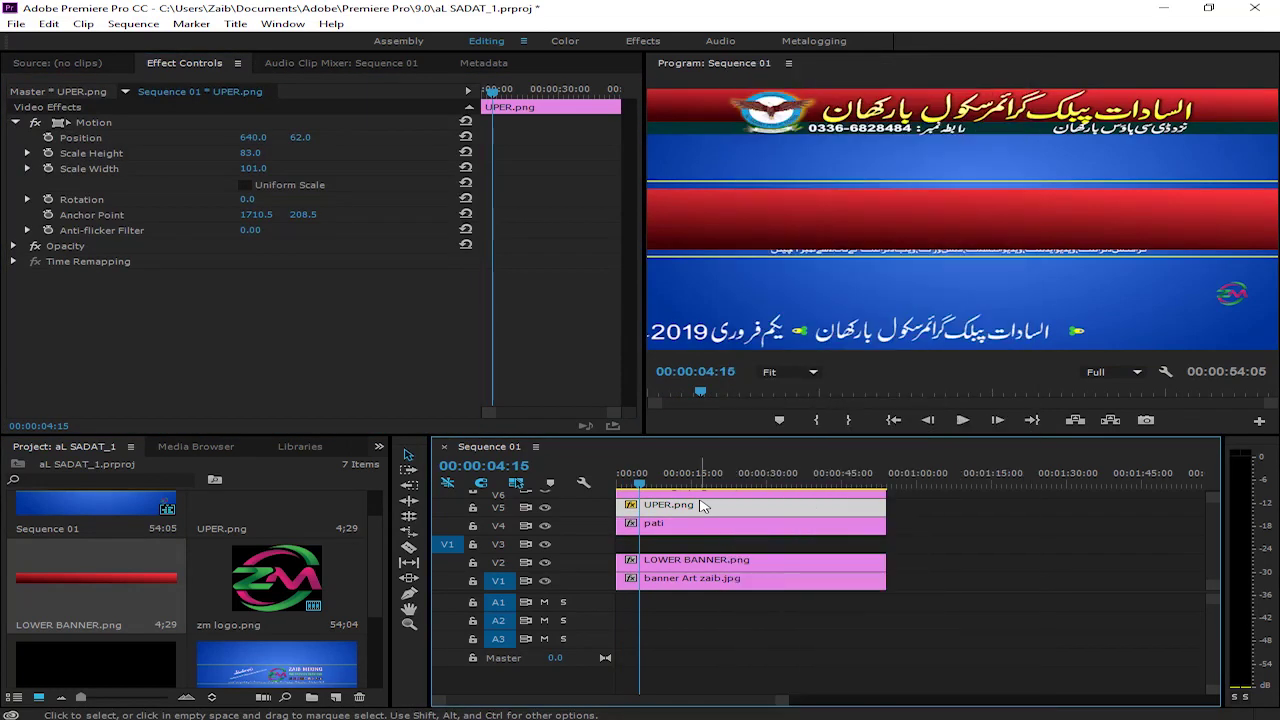
left_click_drag(1214, 590, 1219, 592)
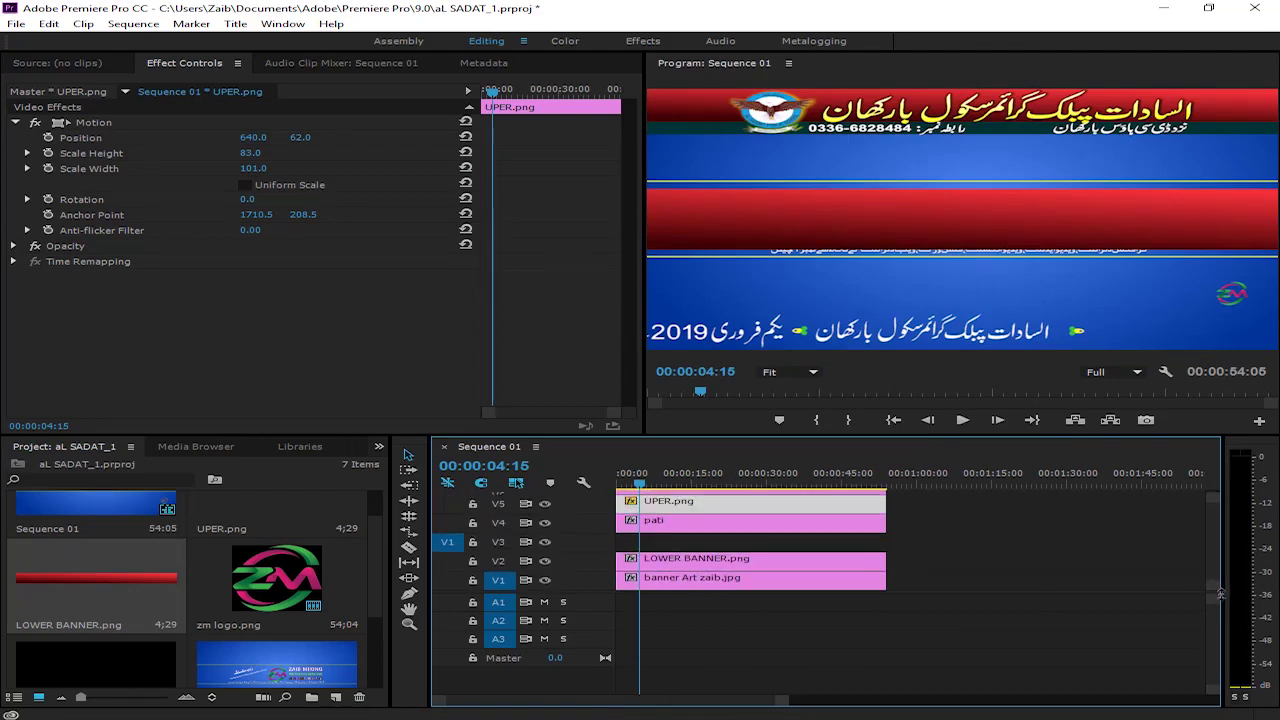
left_click_drag(657, 520, 667, 542)
left_click_drag(675, 499, 672, 528)
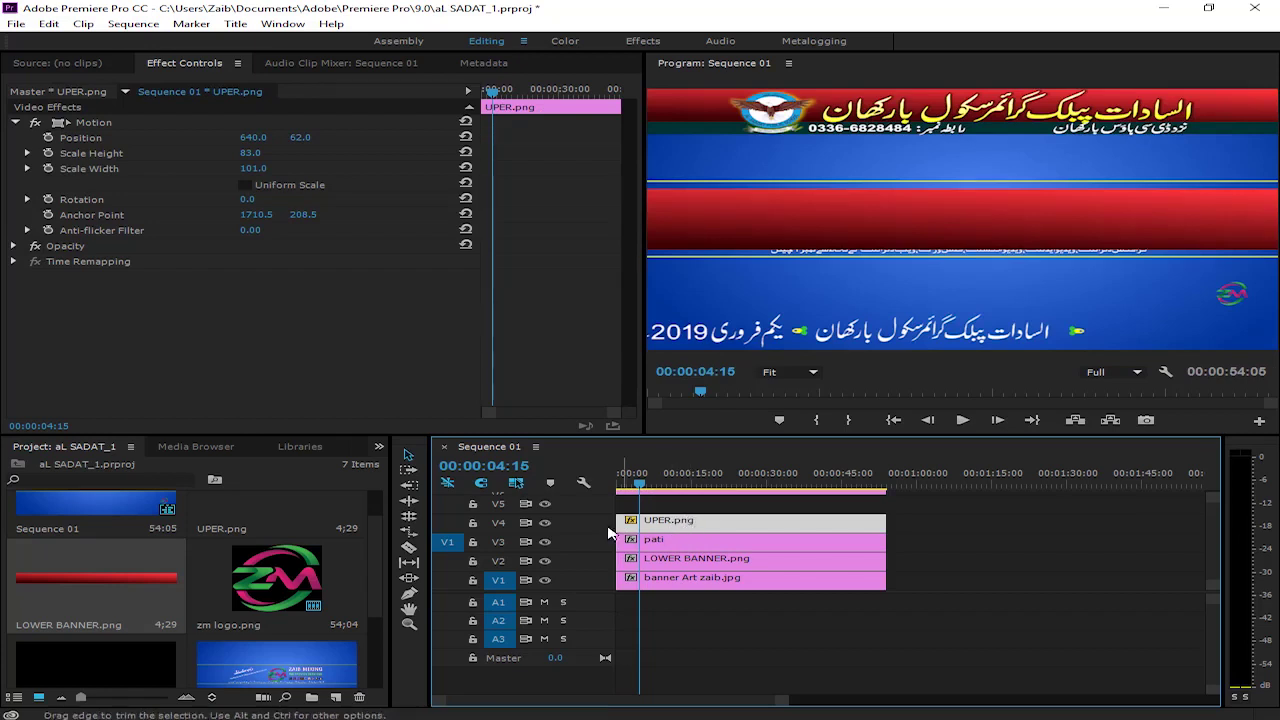
- Scale LOWER BANNER.png to frame size and lower it to Position 640, 663
left_click(545, 523)
left_click(545, 523)
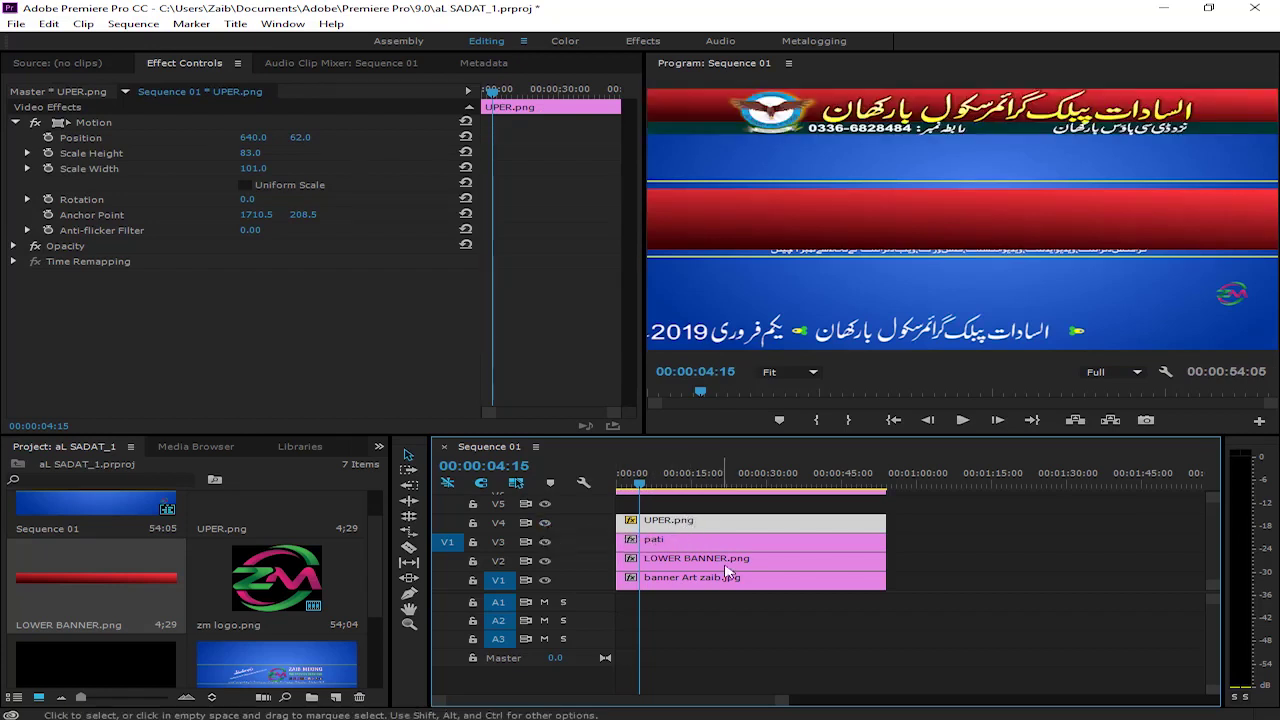
left_click(690, 565)
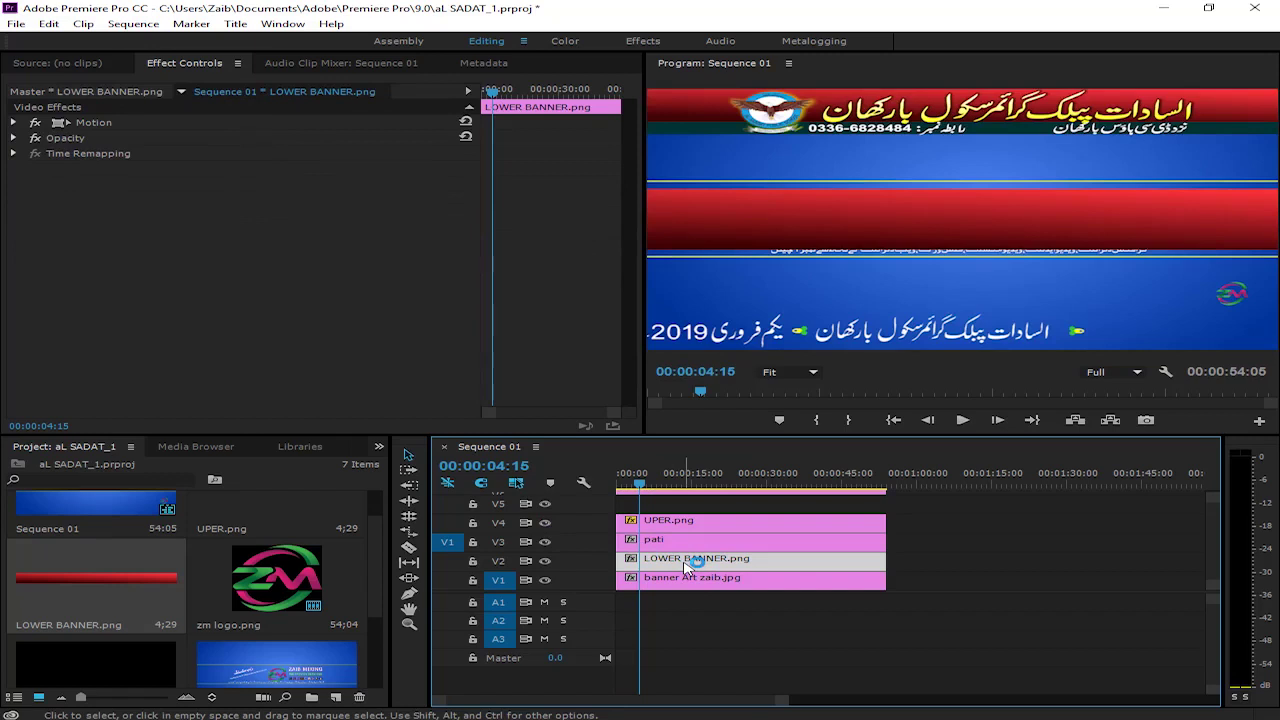
right_click(688, 566)
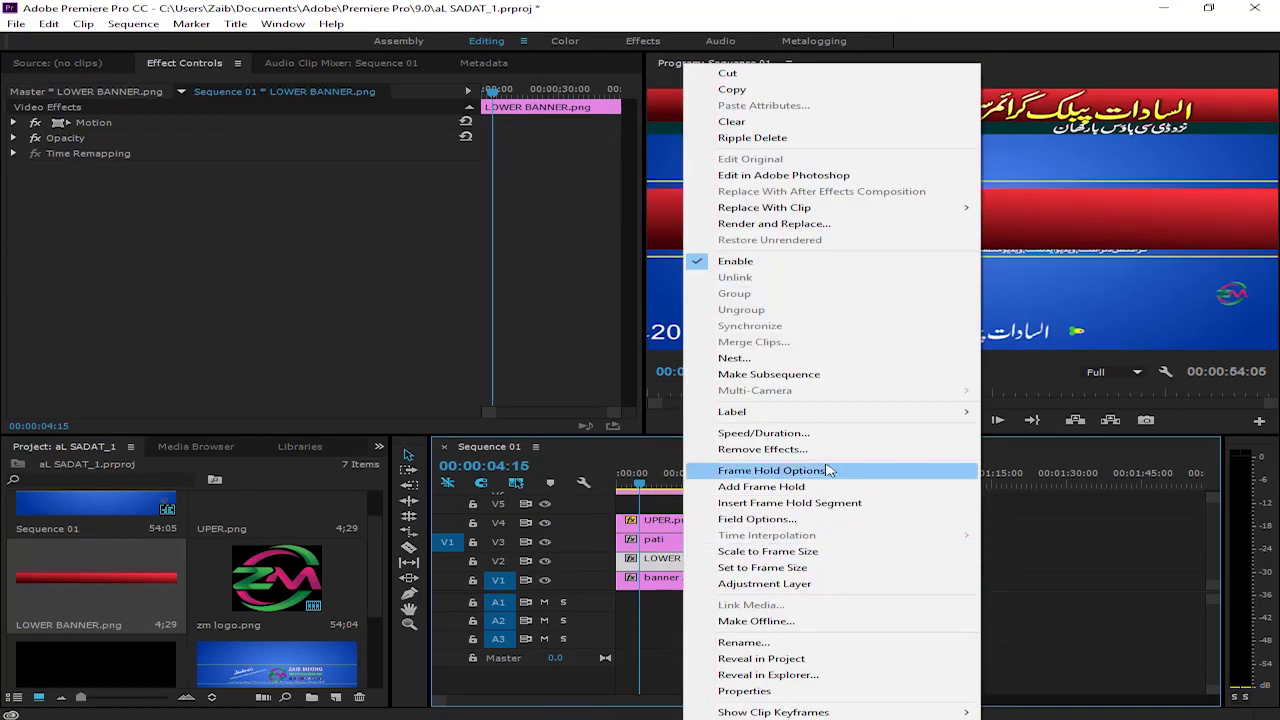
left_click(797, 552)
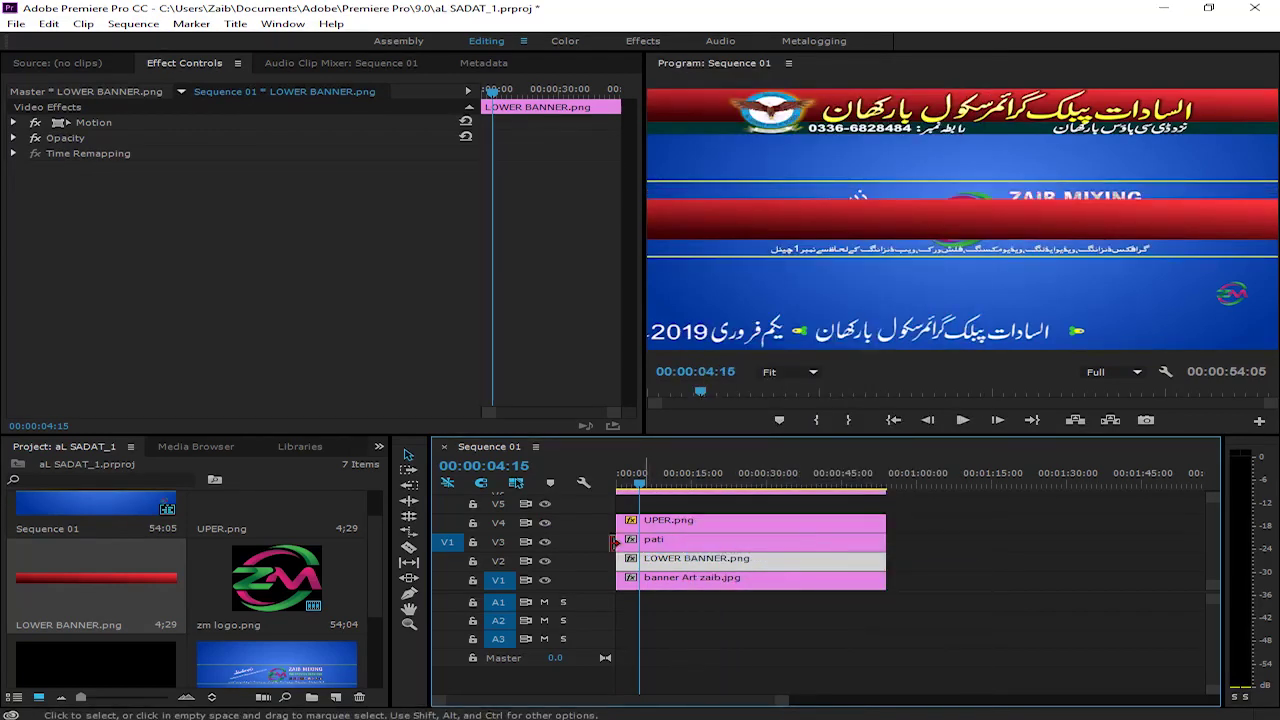
left_click(16, 122)
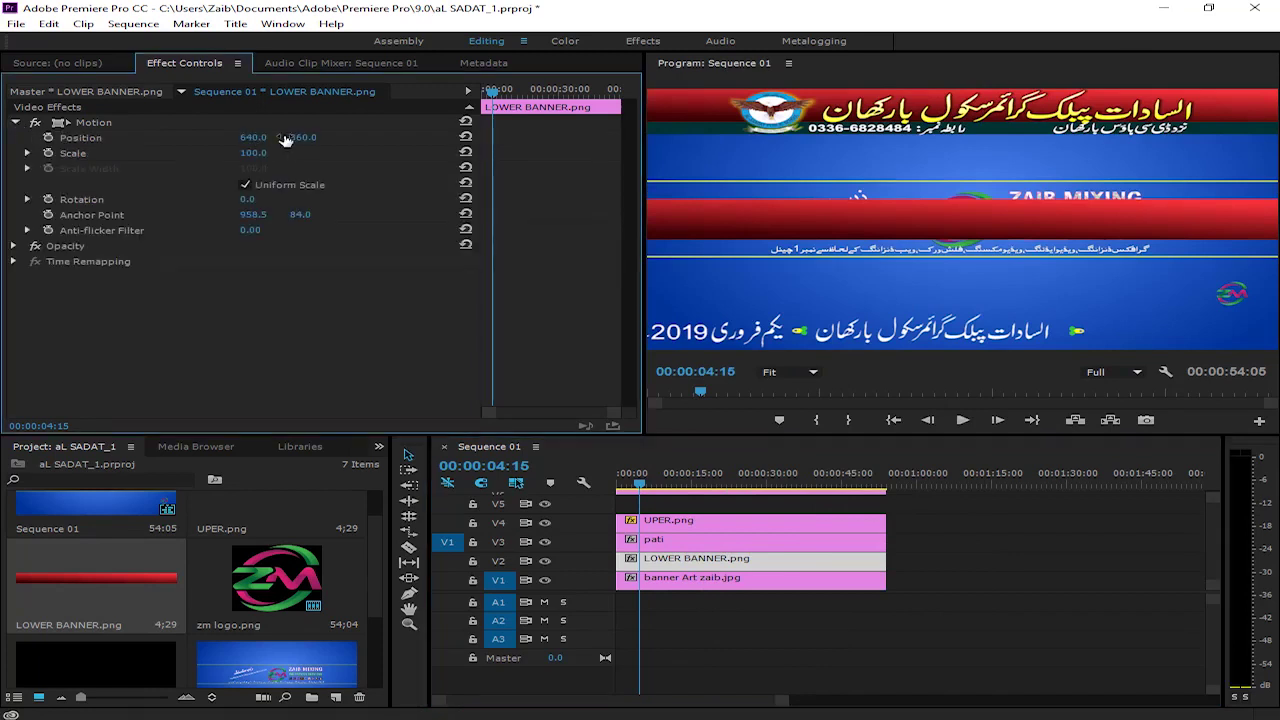
left_click_drag(300, 138, 603, 147)
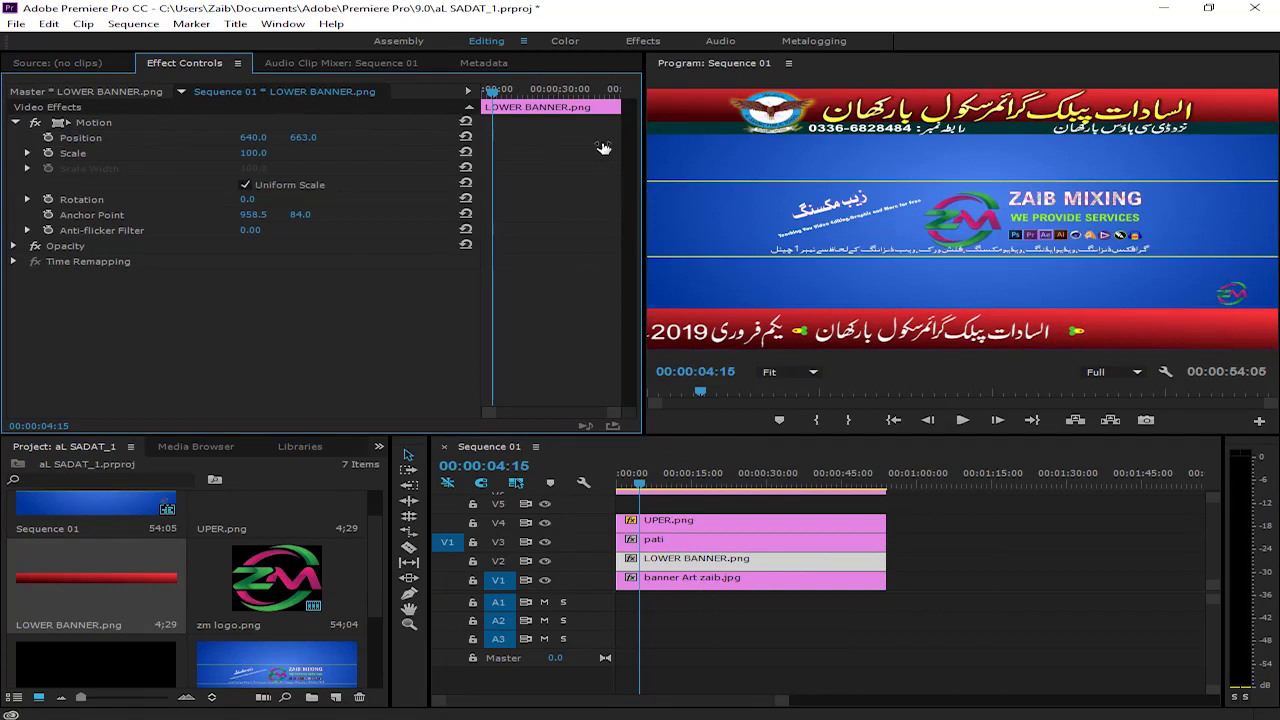
left_click(621, 489)
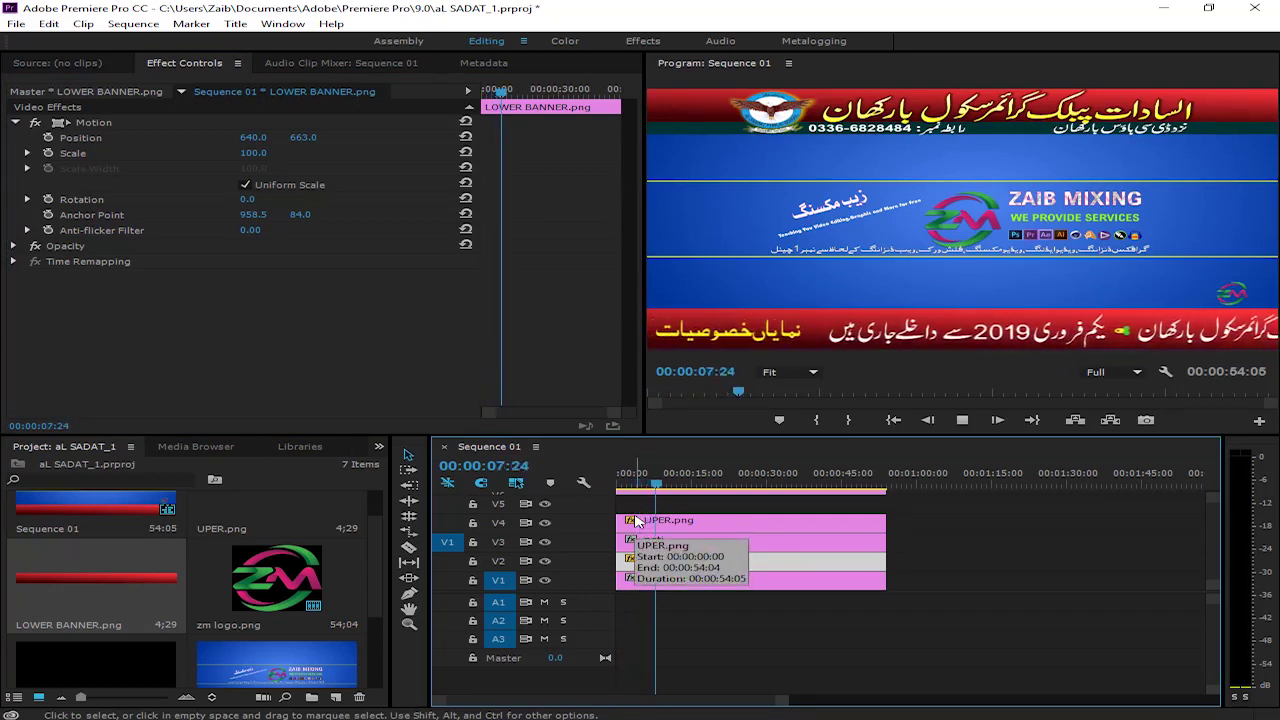
- Stop the ticker preview at 00:00:10:08 and bring up the Libraries panel
key("space")
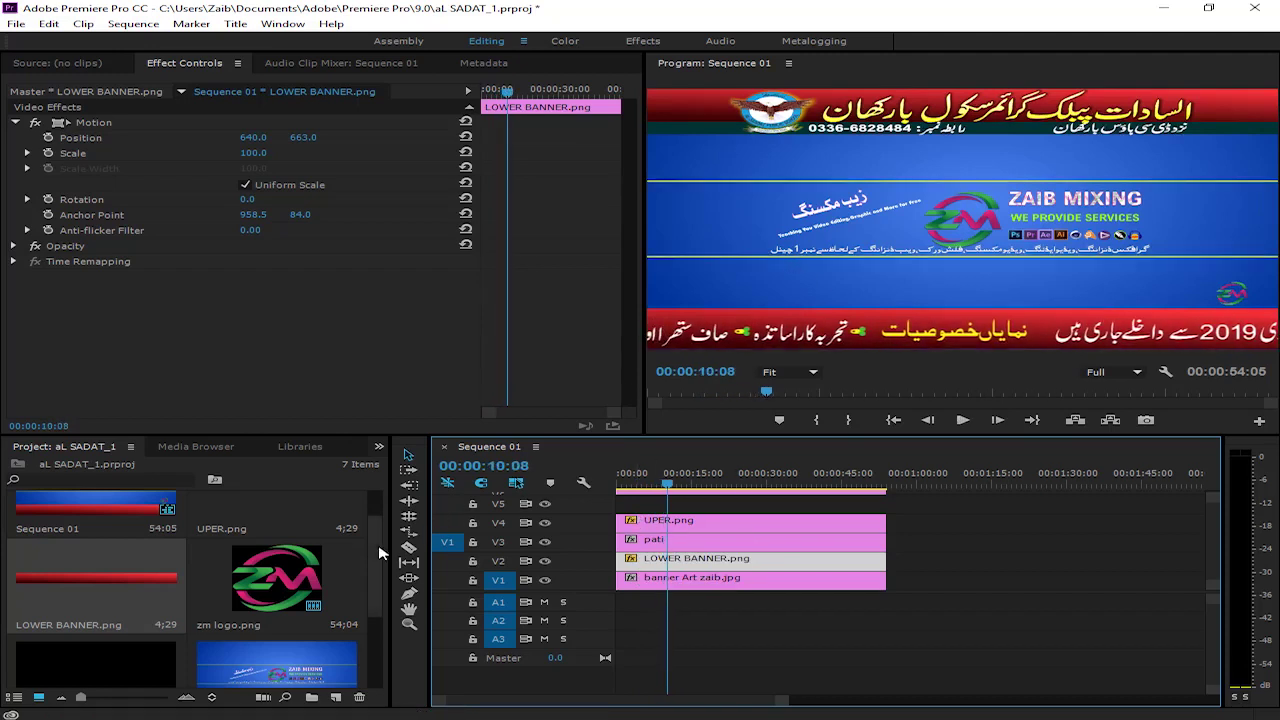
left_click_drag(380, 553, 386, 477)
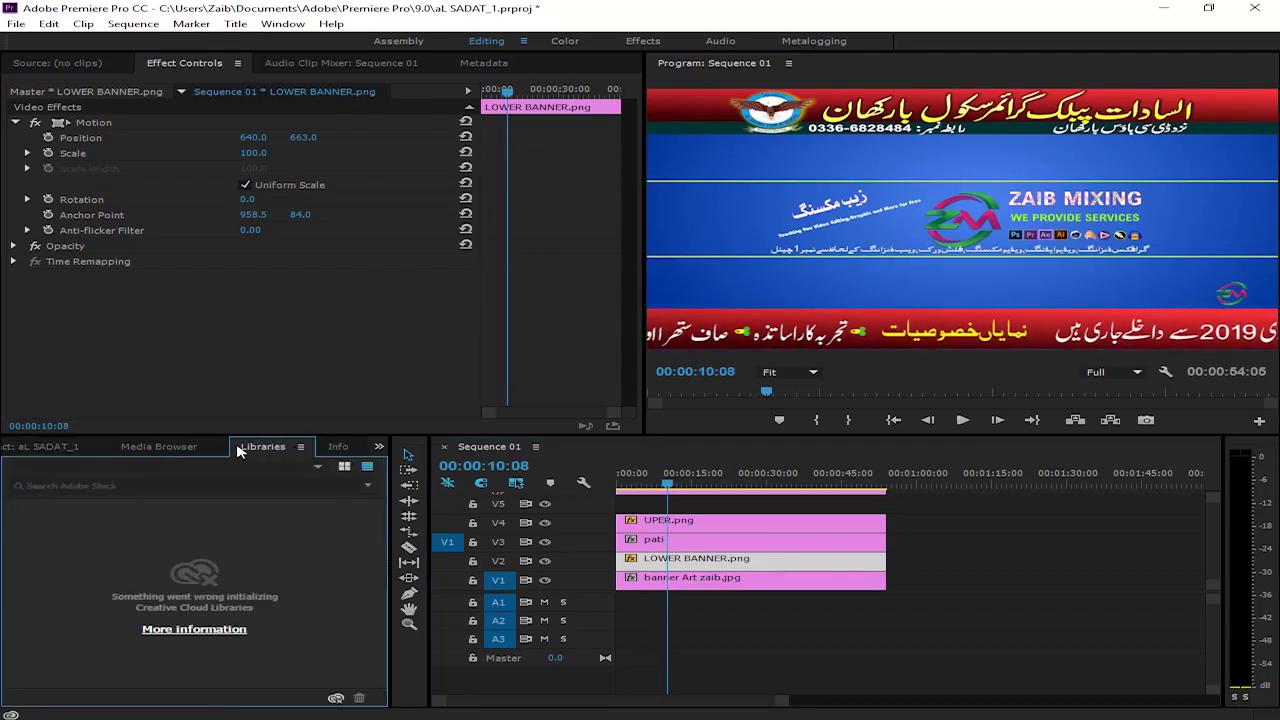
- Switch to the Effects panel and expand the Video Effects folder
left_click(381, 447)
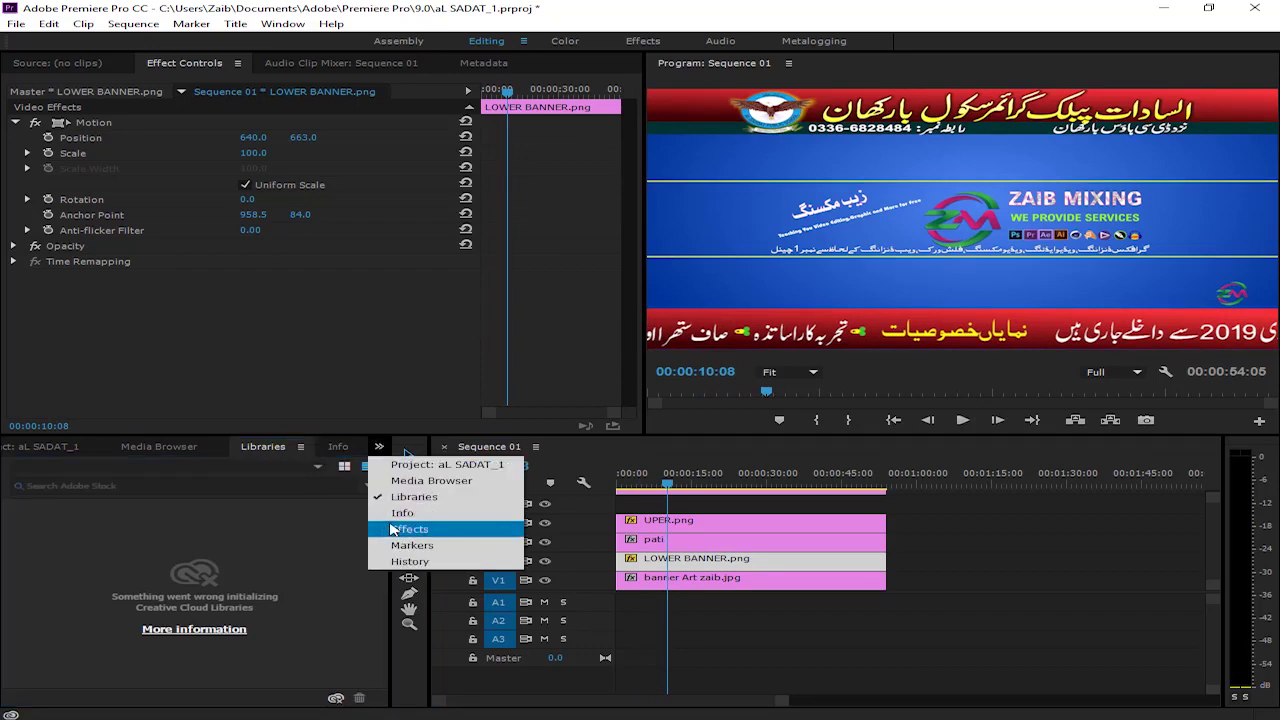
left_click(392, 529)
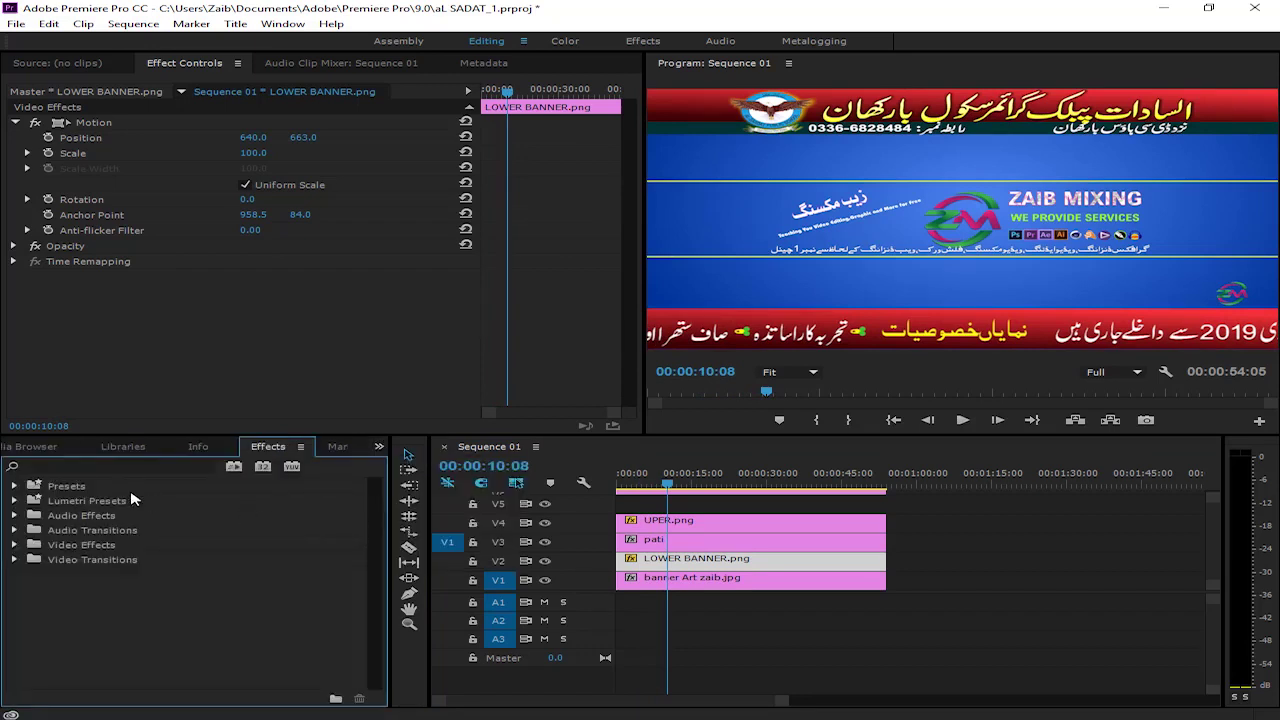
left_click(14, 545)
scroll(28, 652, "down", 1)
scroll(29, 662, "down", 1)
scroll(30, 667, "down", 1)
scroll(30, 668, "down", 1)
scroll(28, 676, "down", 1)
scroll(18, 696, "down", 1)
scroll(27, 670, "down", 1)
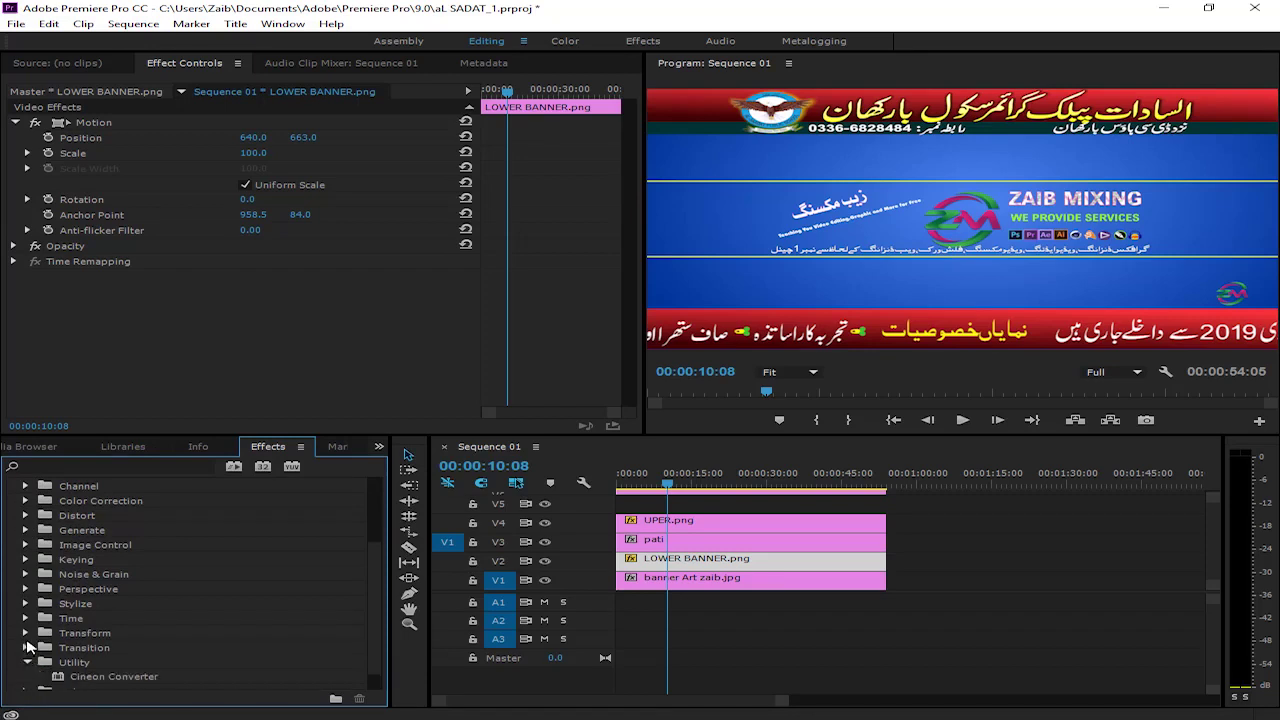
- Browse the Transform and Stylize folders, then open Video Transitions > Slide to reach Band Slide
left_click(25, 633)
left_click(25, 633)
left_click(26, 604)
left_click(26, 604)
scroll(75, 640, "down", 1)
scroll(118, 655, "down", 3)
scroll(120, 654, "down", 2)
scroll(125, 653, "down", 1)
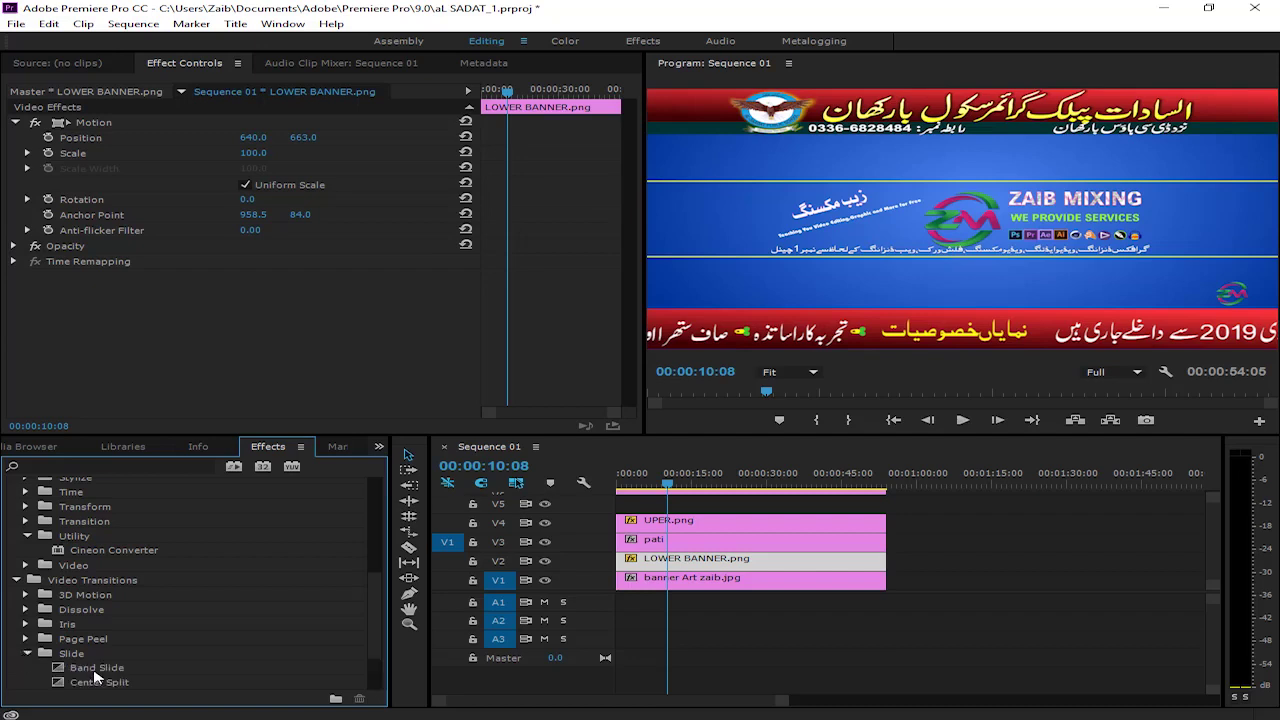
left_click_drag(95, 670, 179, 650)
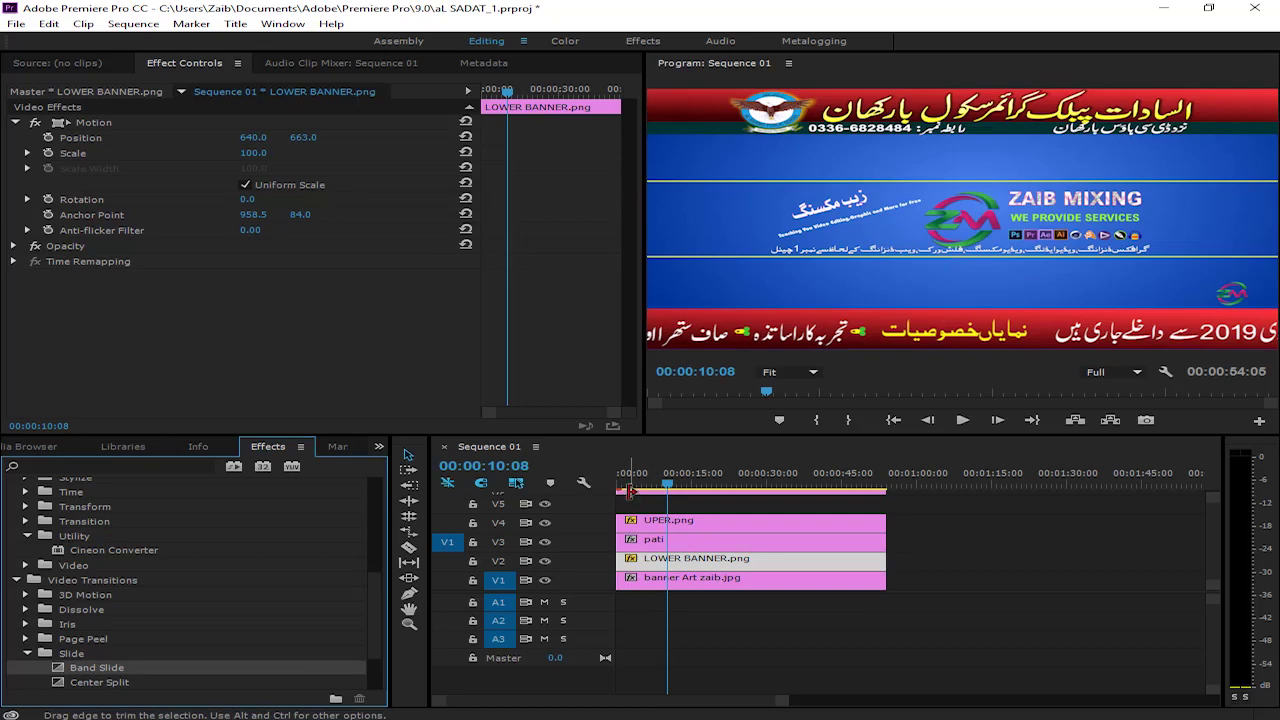
- Preview the composite from the sequence start and make the video tracks taller
left_click_drag(668, 489, 603, 490)
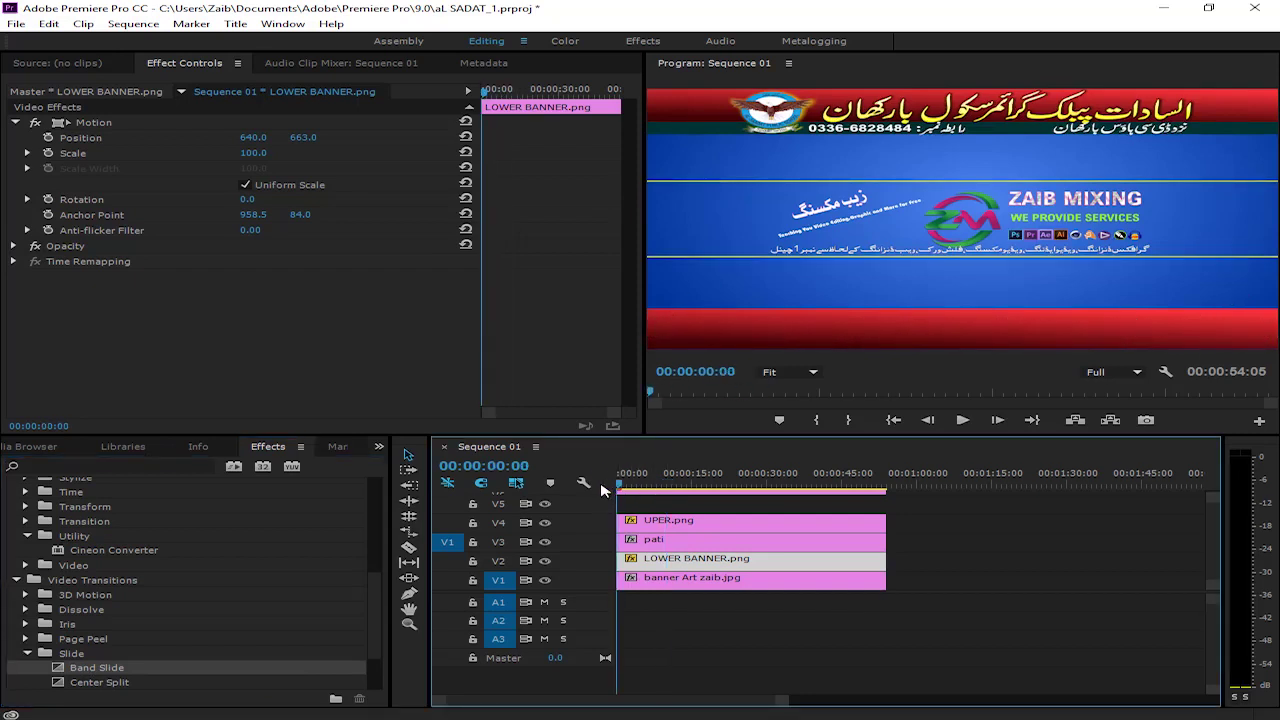
key("space")
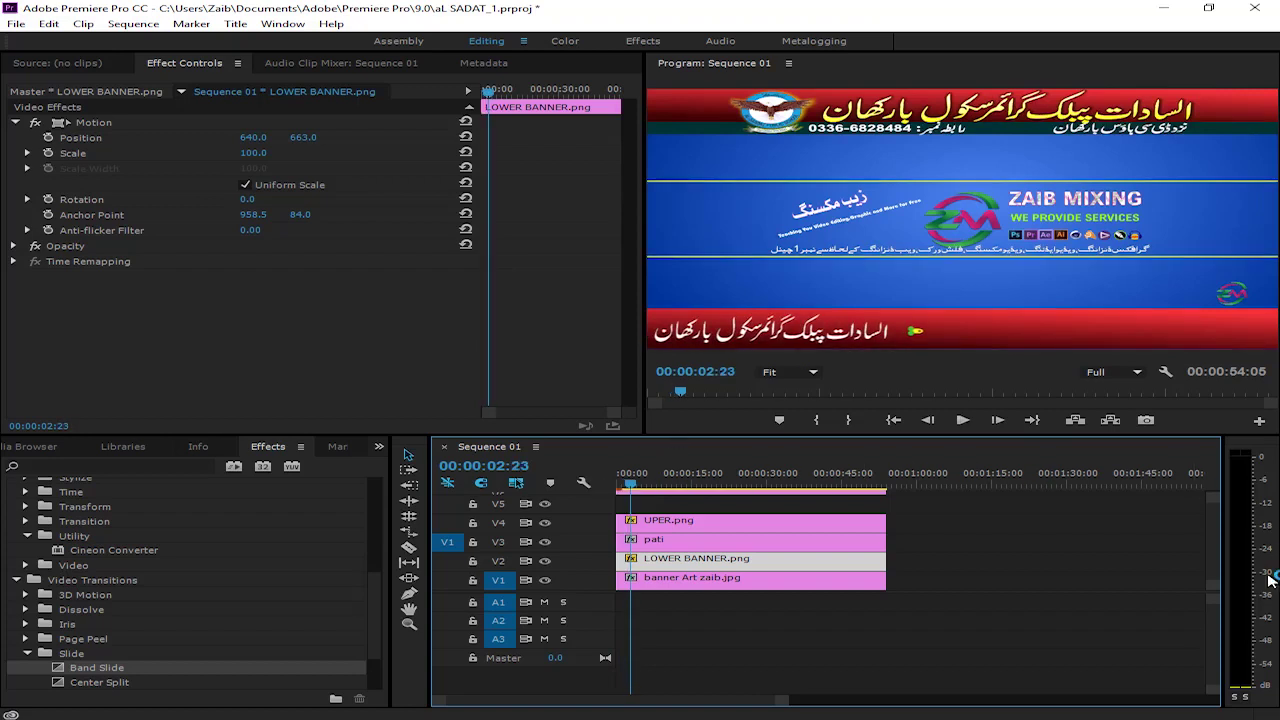
mouse_move(1216, 594)
left_mouse_down()
mouse_move(1213, 584)
mouse_move(1215, 596)
left_mouse_up()
- Select zm logo.png on V5 and replay the composite, pausing at 00:00:03:08
left_click_drag(680, 492, 620, 485)
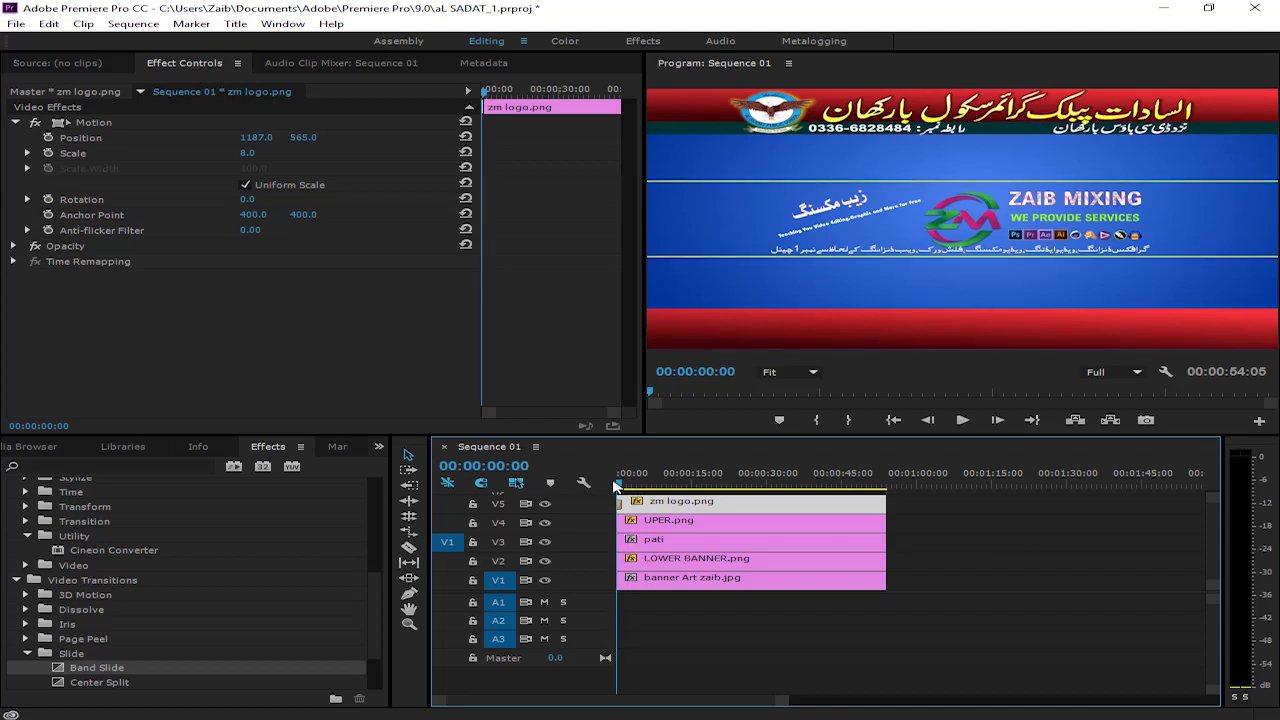
key("space")
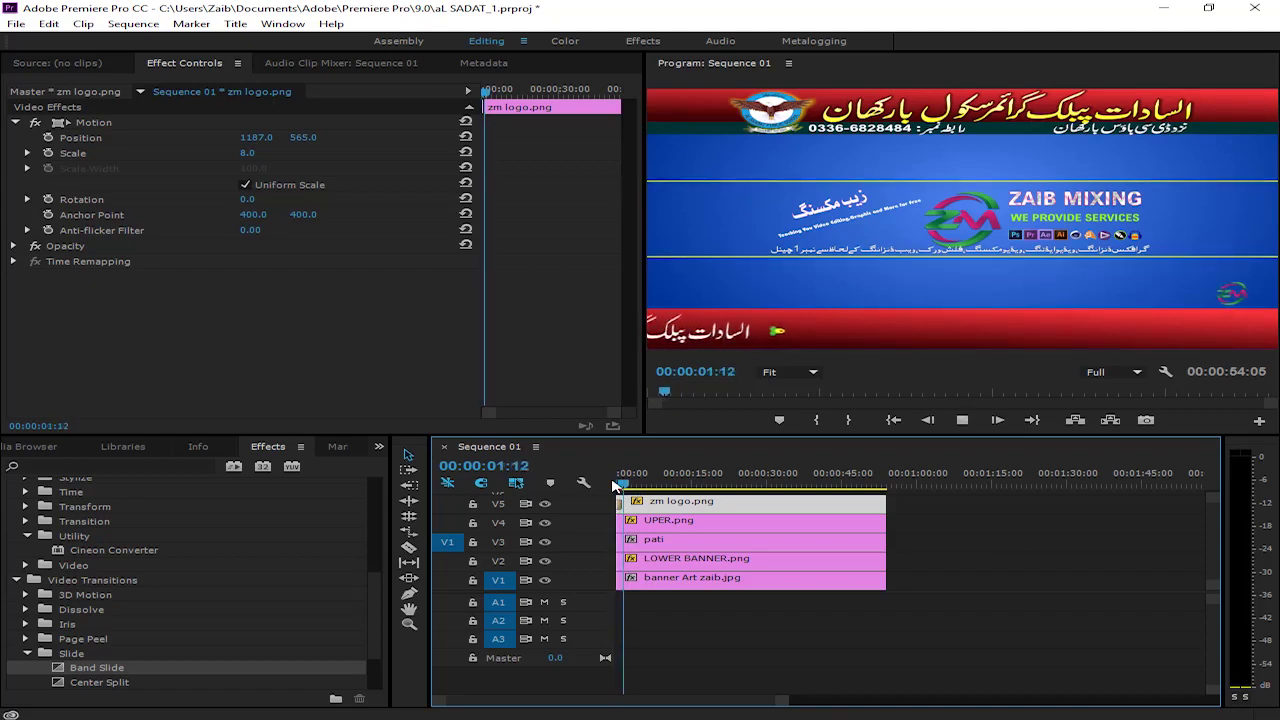
key("space")
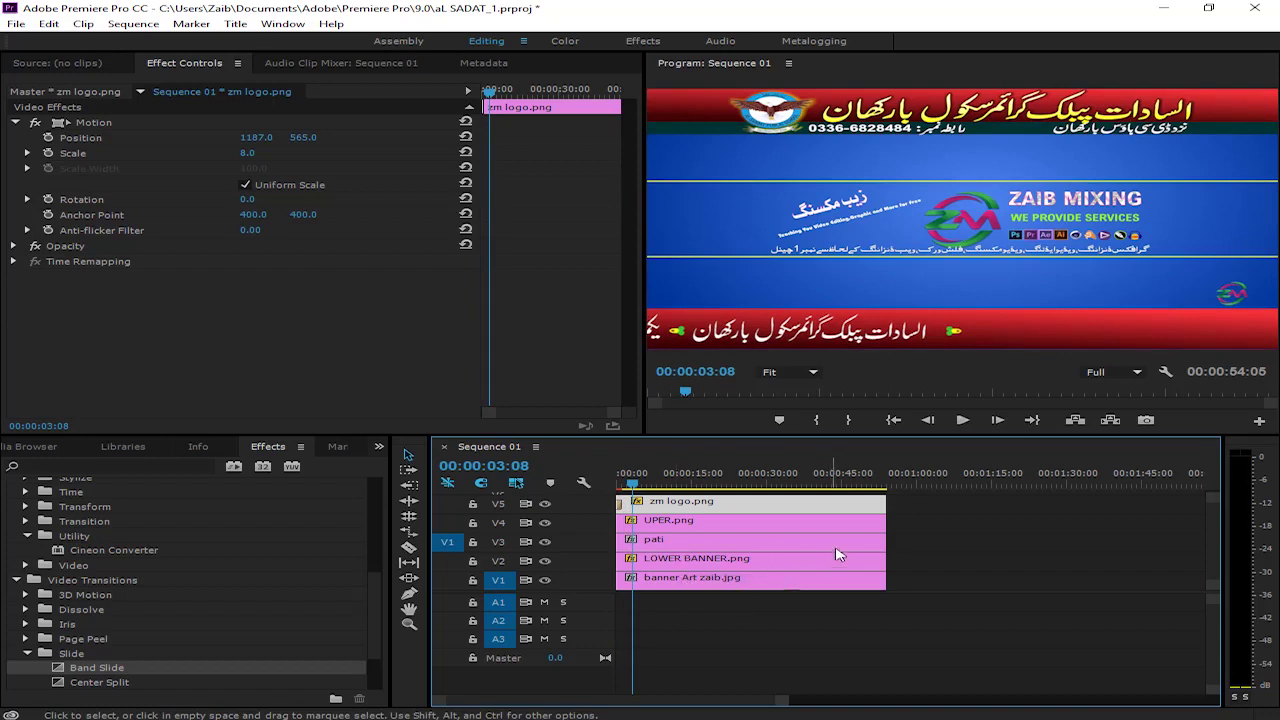
key("space")
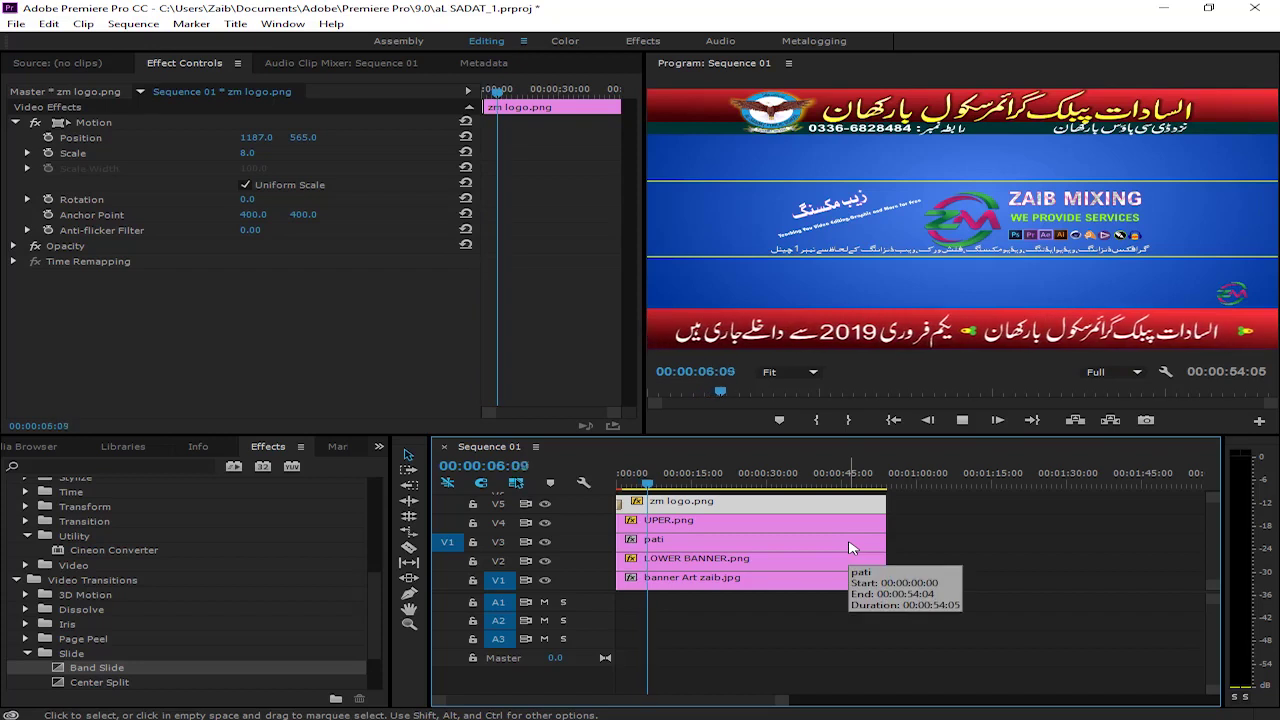
- Trim pati and LOWER BANNER.png to end with the other clips, then replay to 00:00:09:14
mouse_move(872, 542)
left_mouse_down()
mouse_move(835, 542)
mouse_move(835, 501)
left_mouse_up()
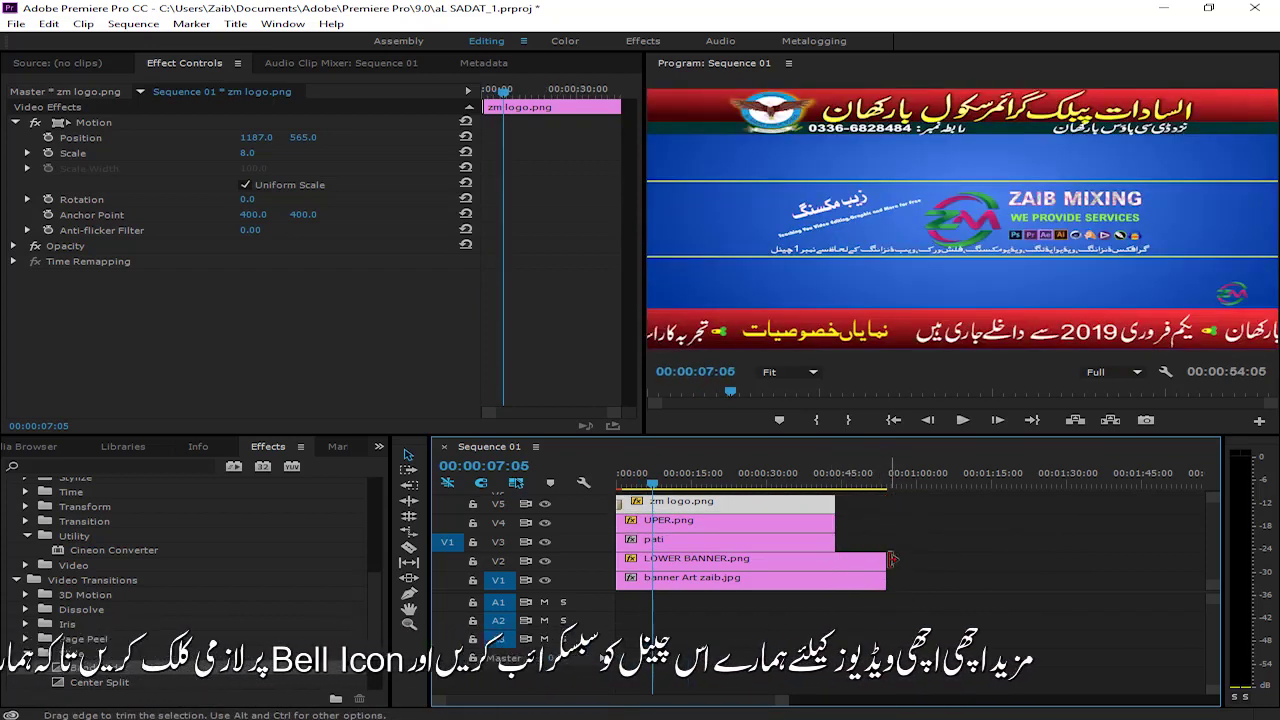
mouse_move(890, 560)
left_mouse_down()
mouse_move(830, 566)
mouse_move(835, 580)
left_mouse_up()
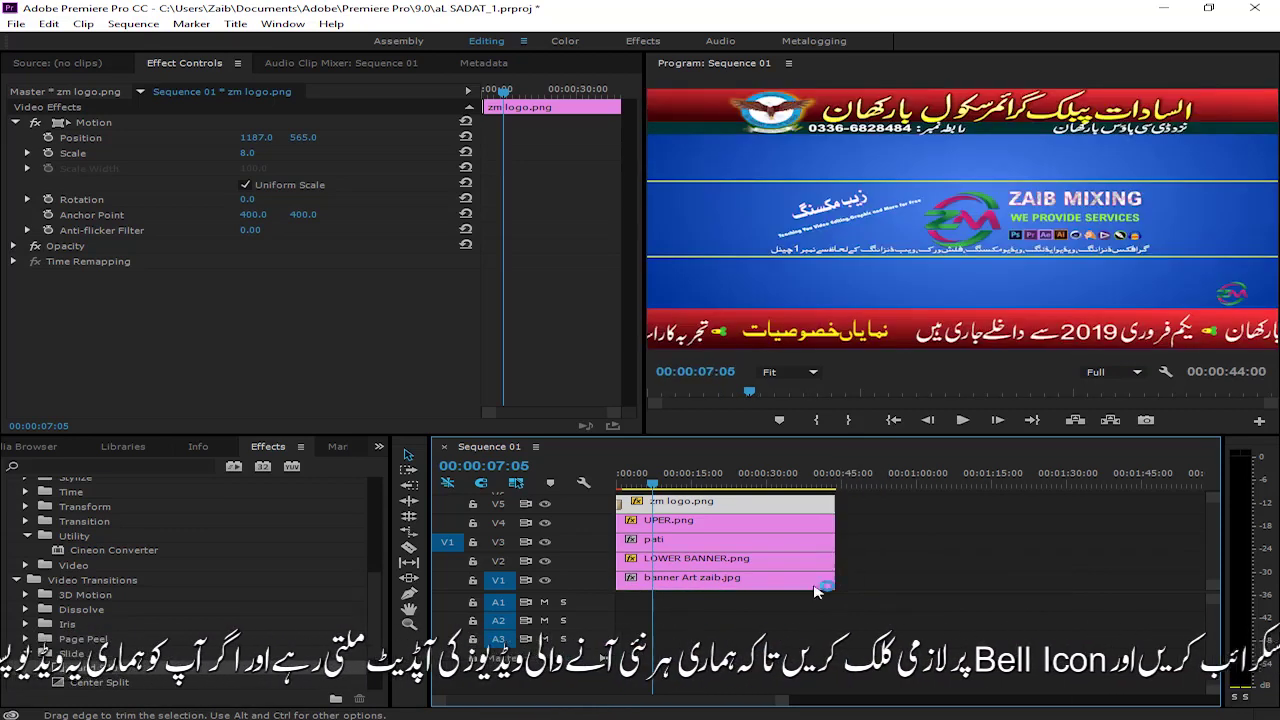
left_click_drag(629, 472, 607, 491)
key("space")
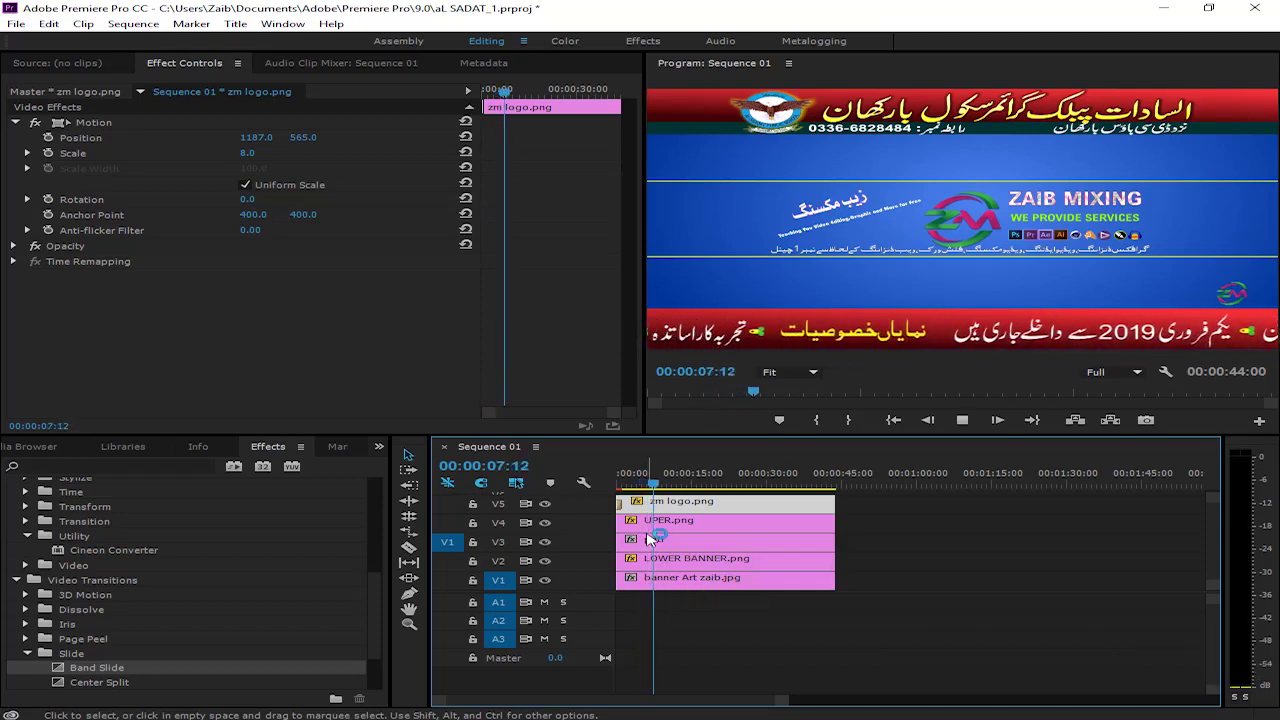
key("space")
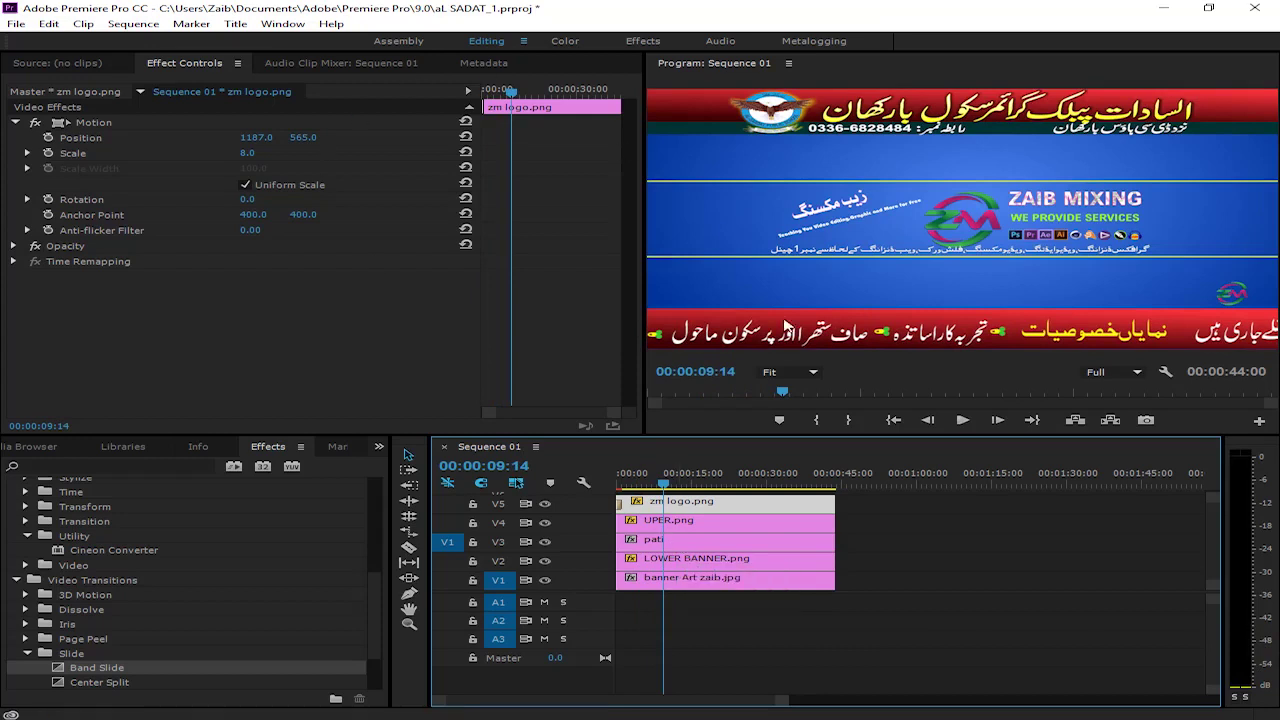